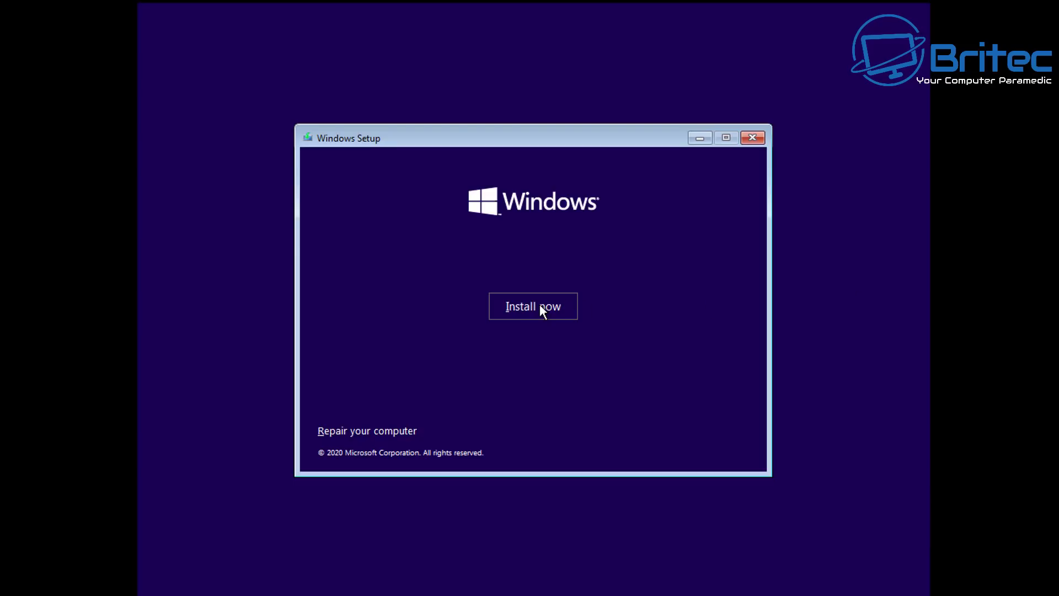
Step: Begin installing Windows without a product key and accept the licence terms
click(540, 305)
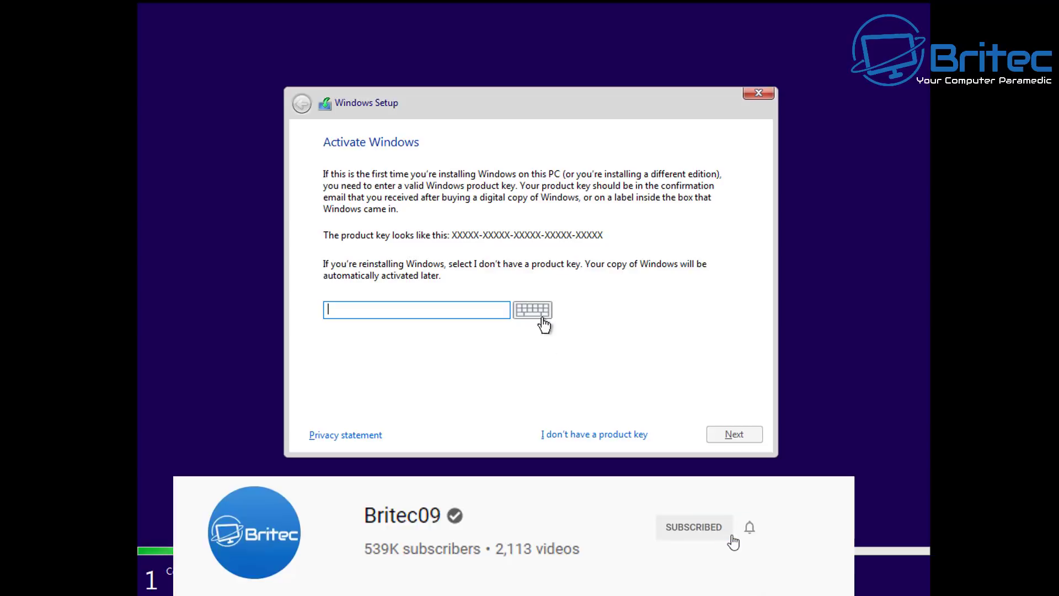
click(584, 433)
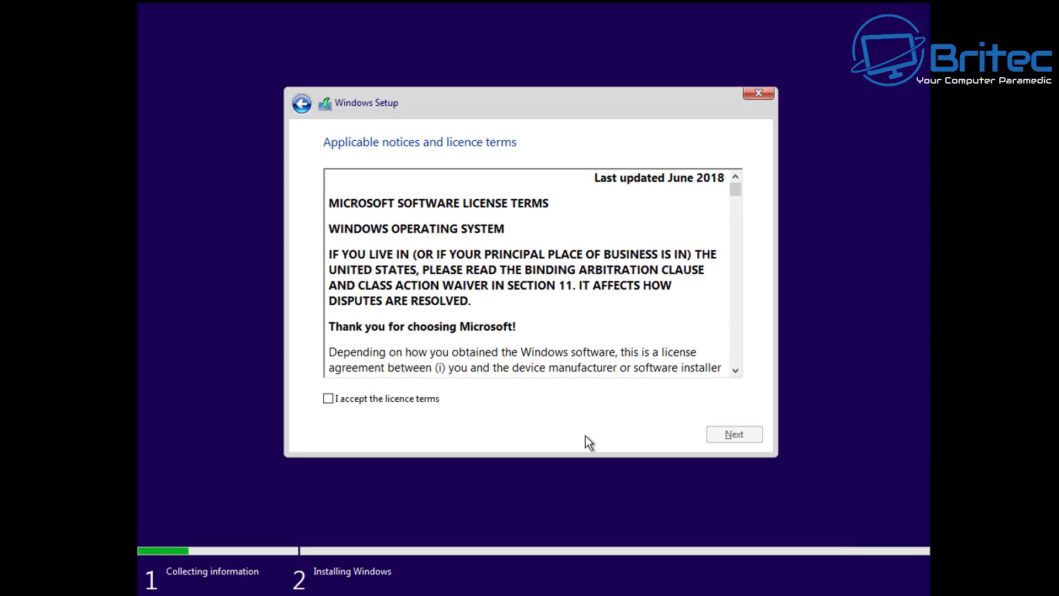
click(402, 401)
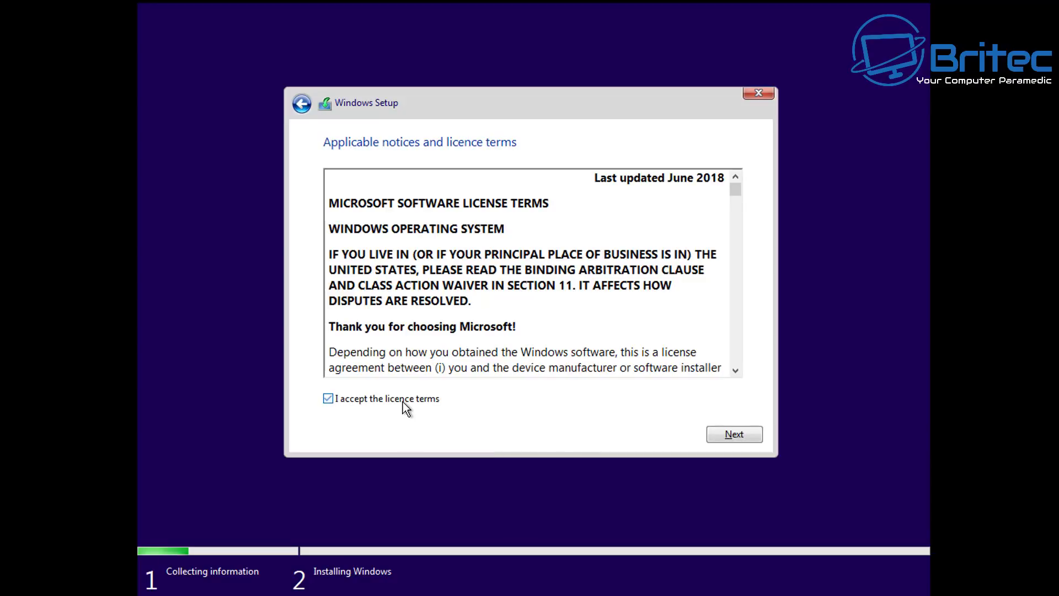
Step: Choose a custom clean install onto Drive 0's 60 GB unallocated space and start it
click(742, 433)
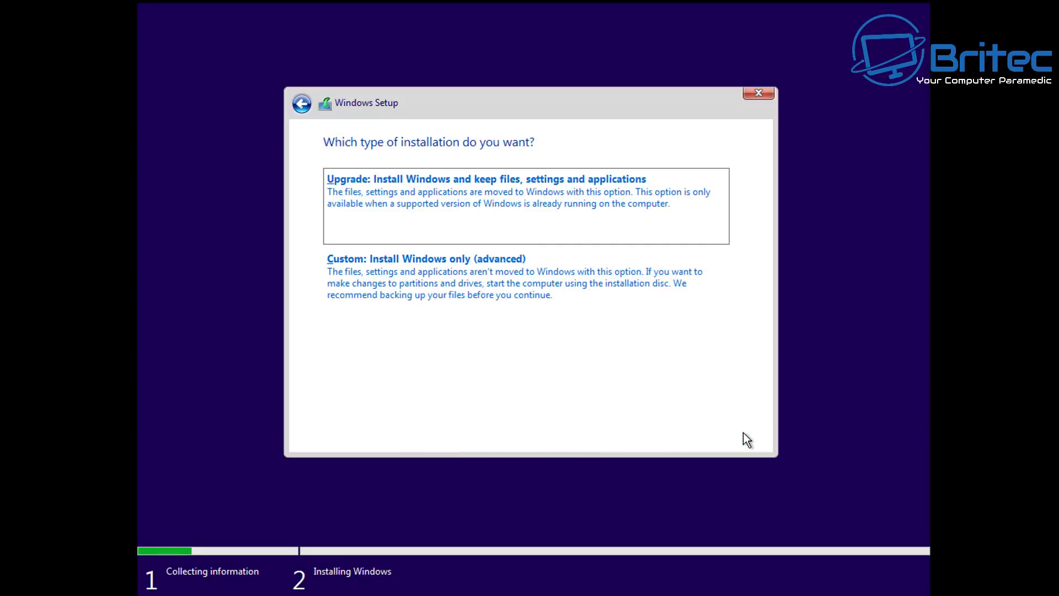
click(472, 297)
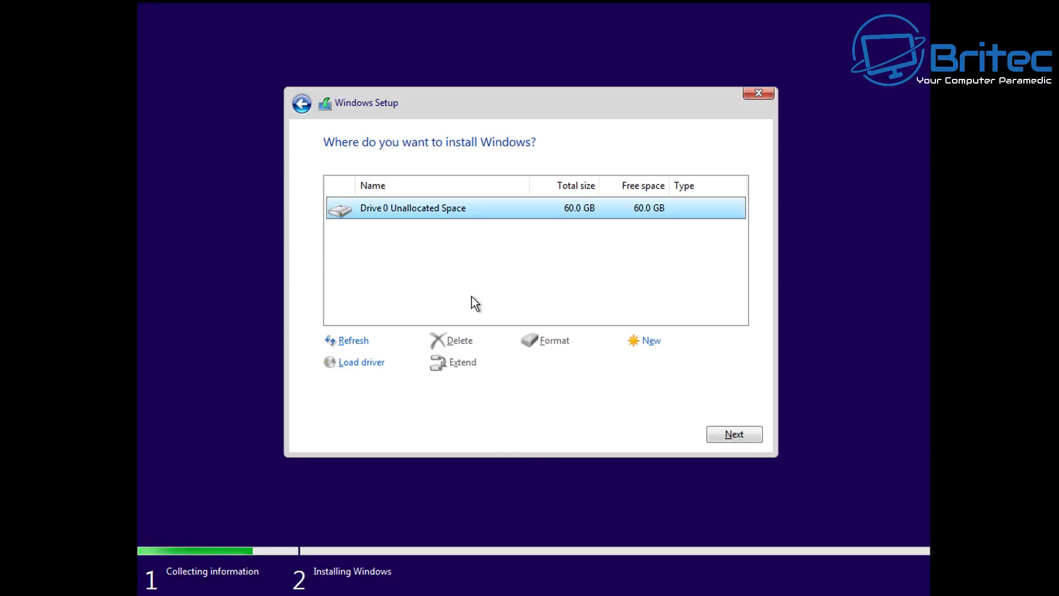
click(740, 434)
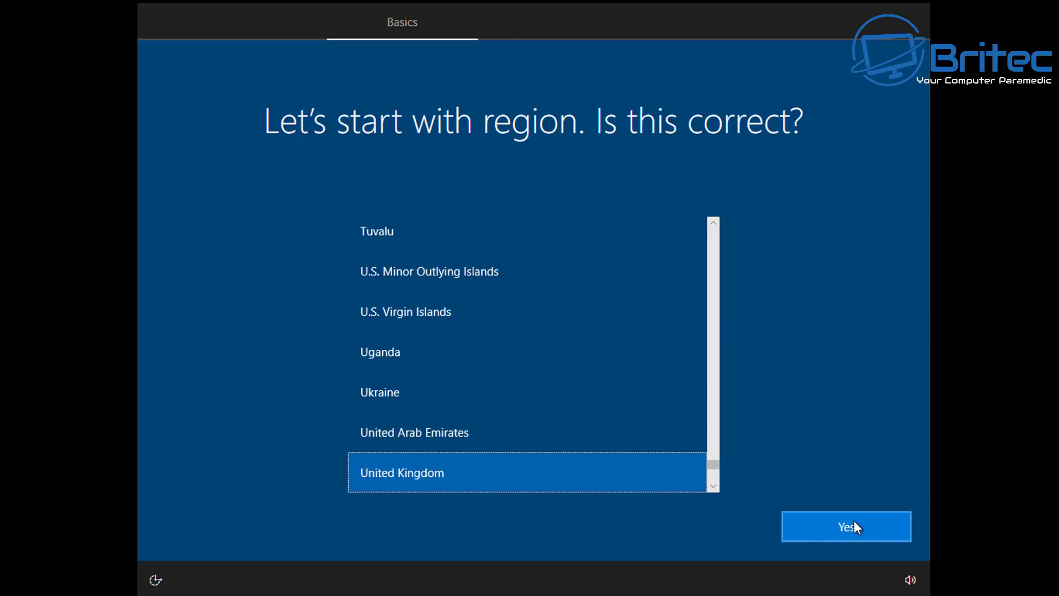
Step: Confirm the United Kingdom region and keyboard layout, skipping a second layout
click(853, 521)
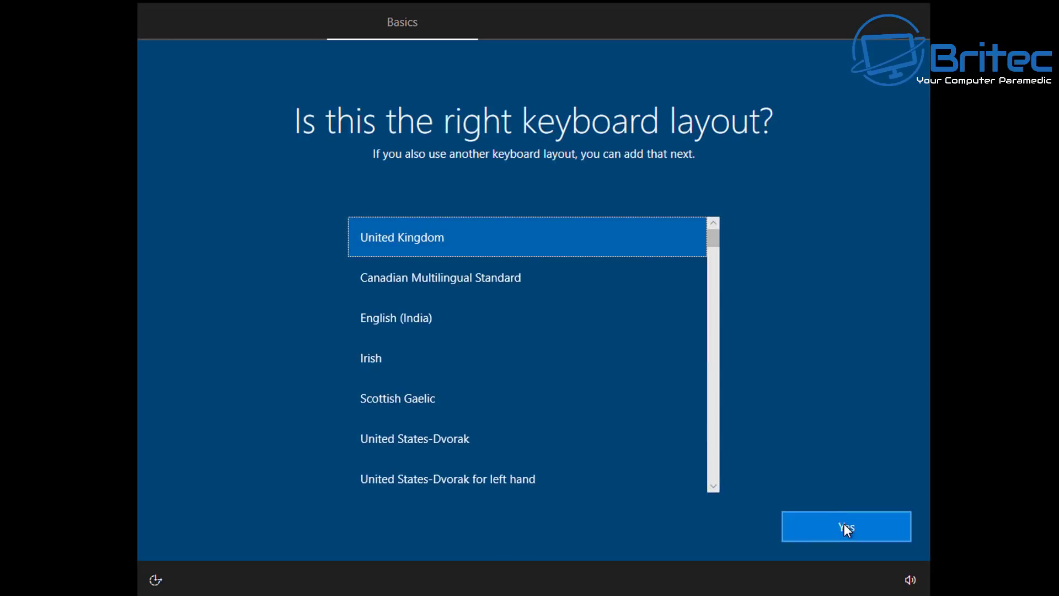
click(843, 524)
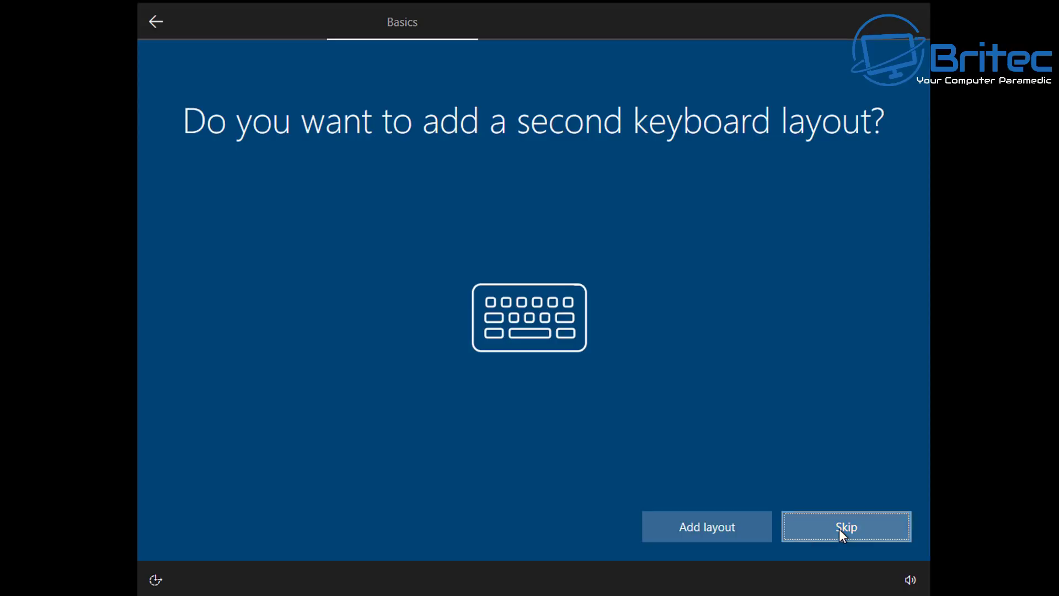
click(839, 529)
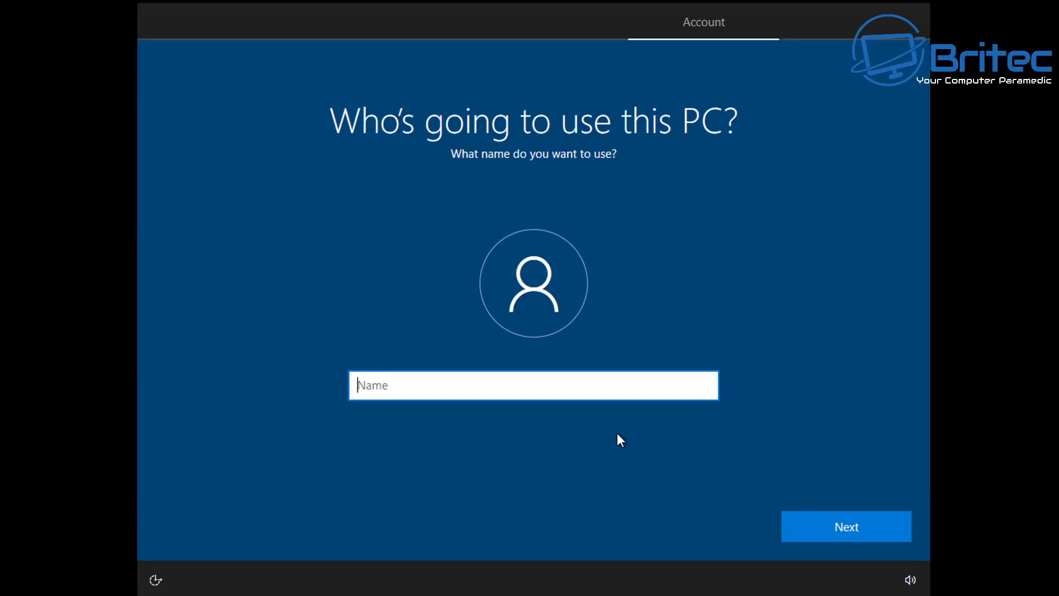
Step: Create a local account with the user's name and no password
text(Britec)
click(843, 521)
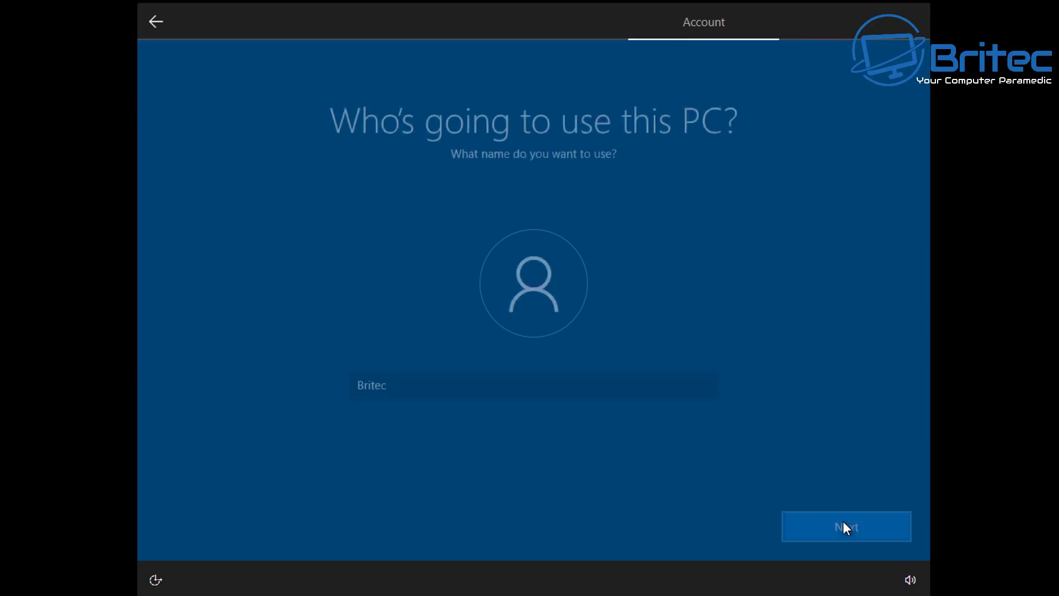
click(842, 521)
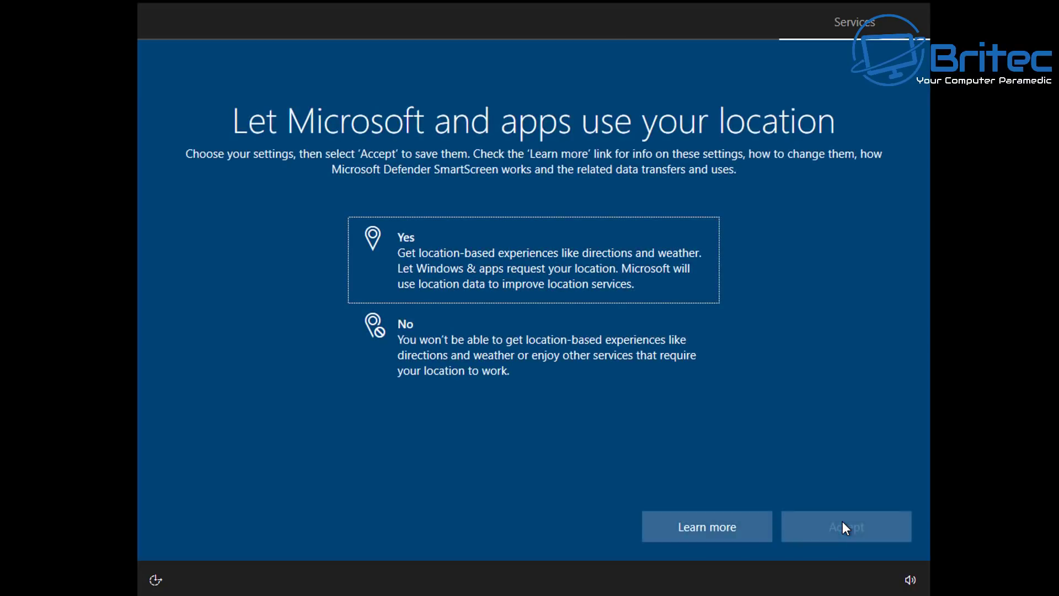
Step: Decline location and Find my device, and send only required diagnostic data
click(475, 335)
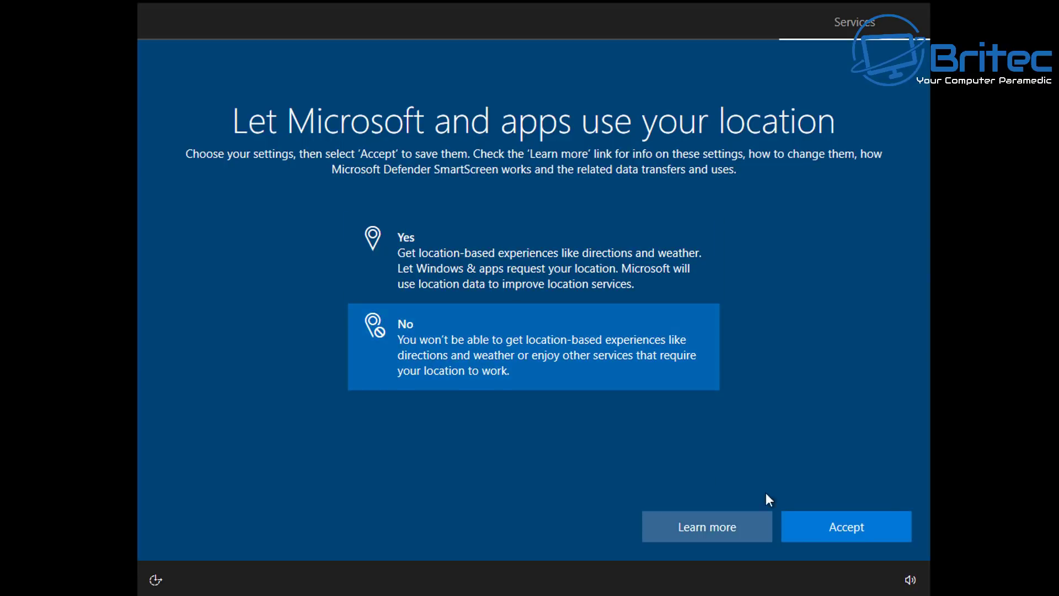
click(833, 529)
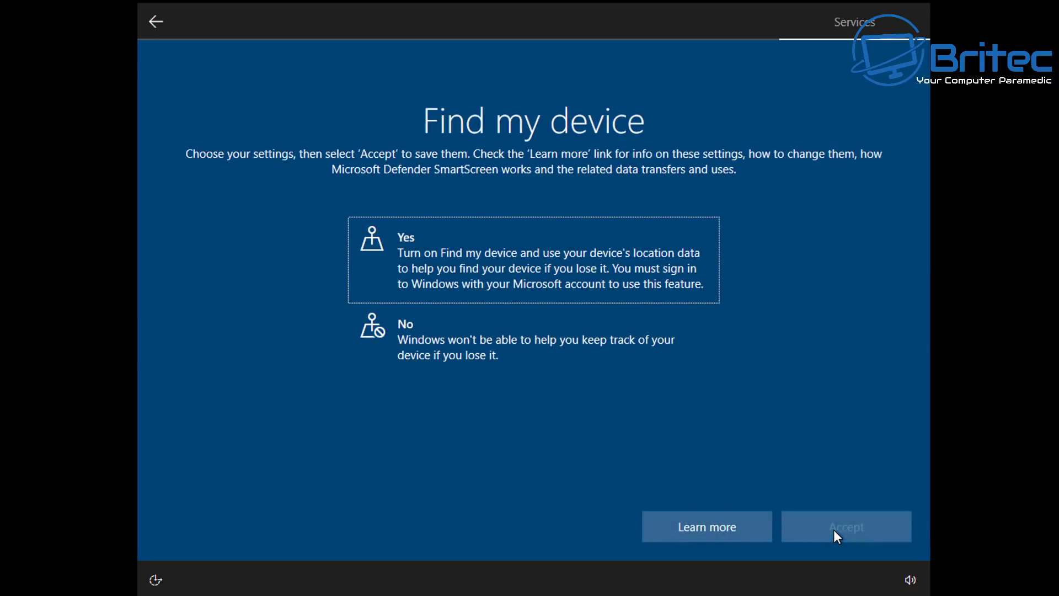
click(542, 352)
click(852, 533)
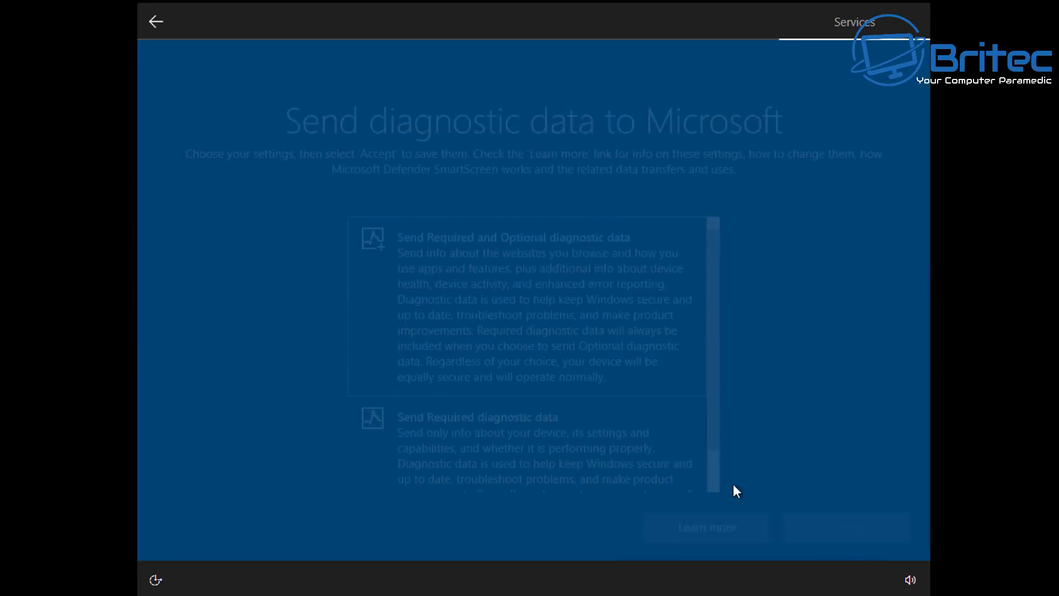
click(549, 465)
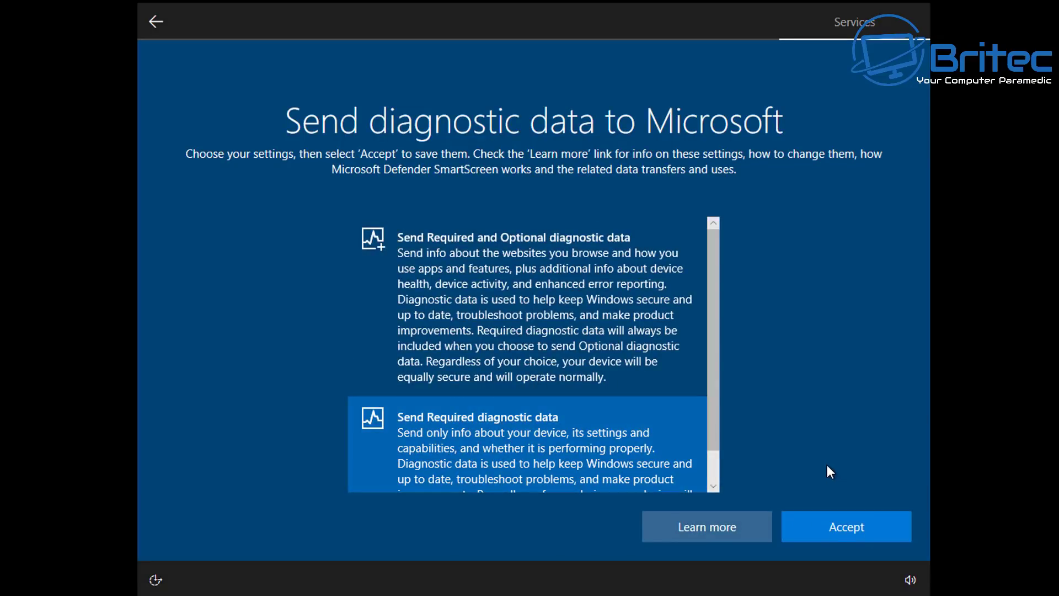
scroll(713, 452, down, 2)
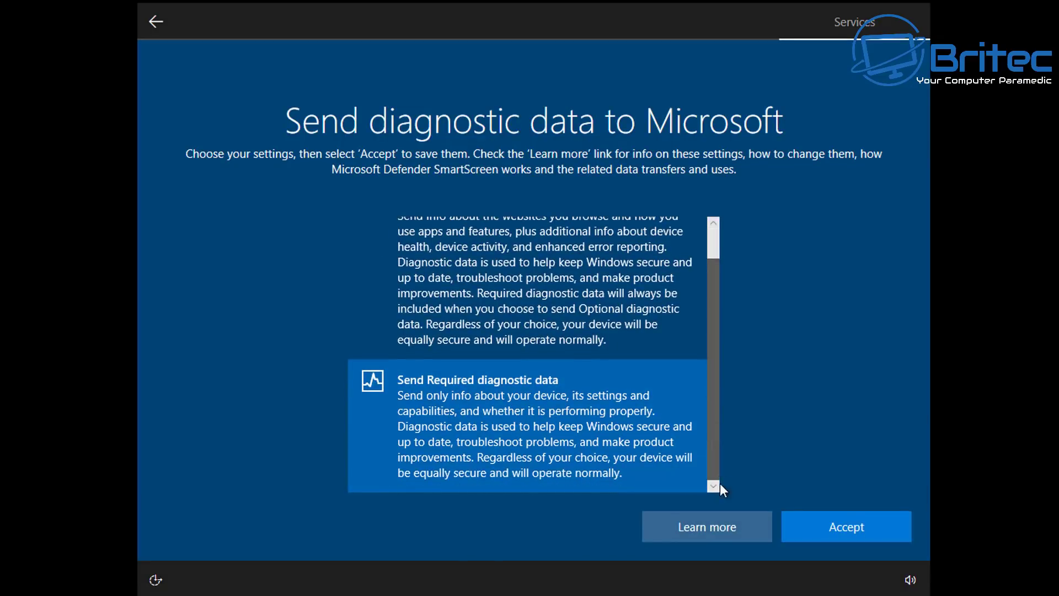
click(852, 538)
Step: Decline inking and typing, tailored experiences and the advertising ID to finish setup
click(524, 382)
click(799, 521)
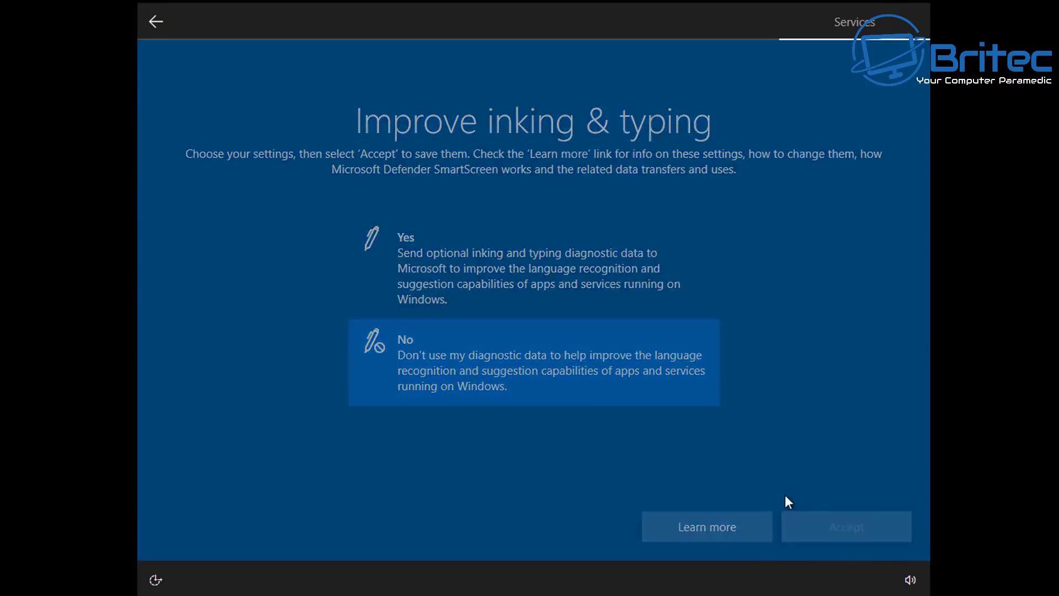
click(504, 365)
click(807, 516)
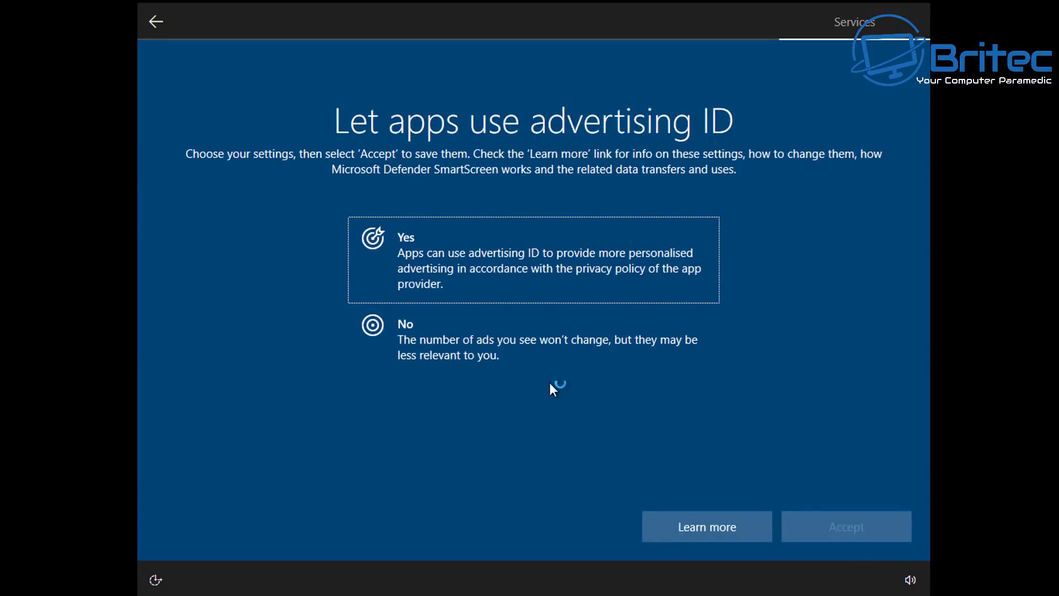
click(551, 364)
click(859, 531)
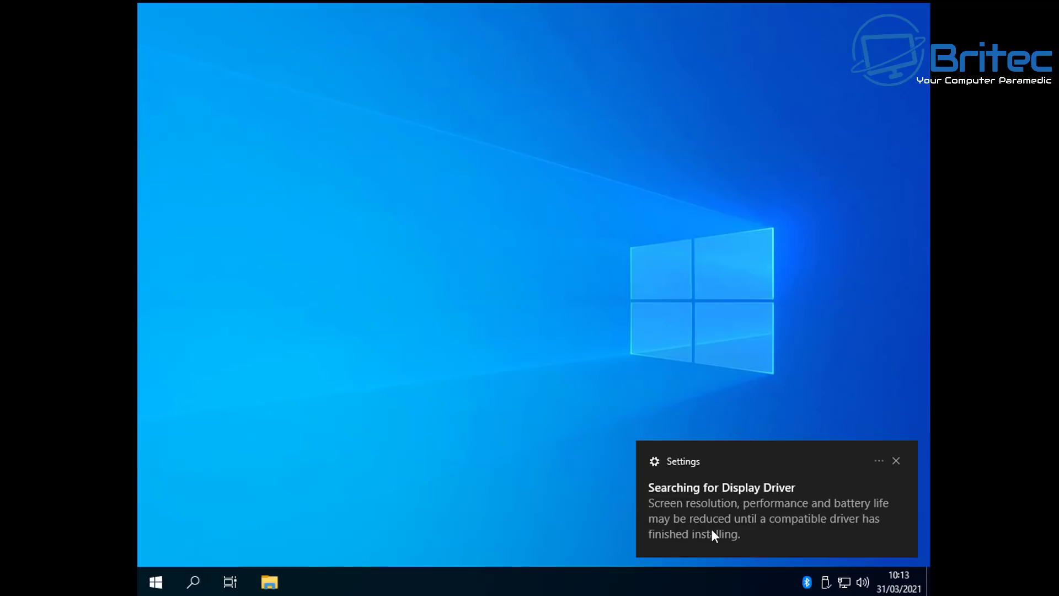
Step: Dismiss the driver notification, set and keep 1920 × 1080 resolution, then close Settings
click(895, 461)
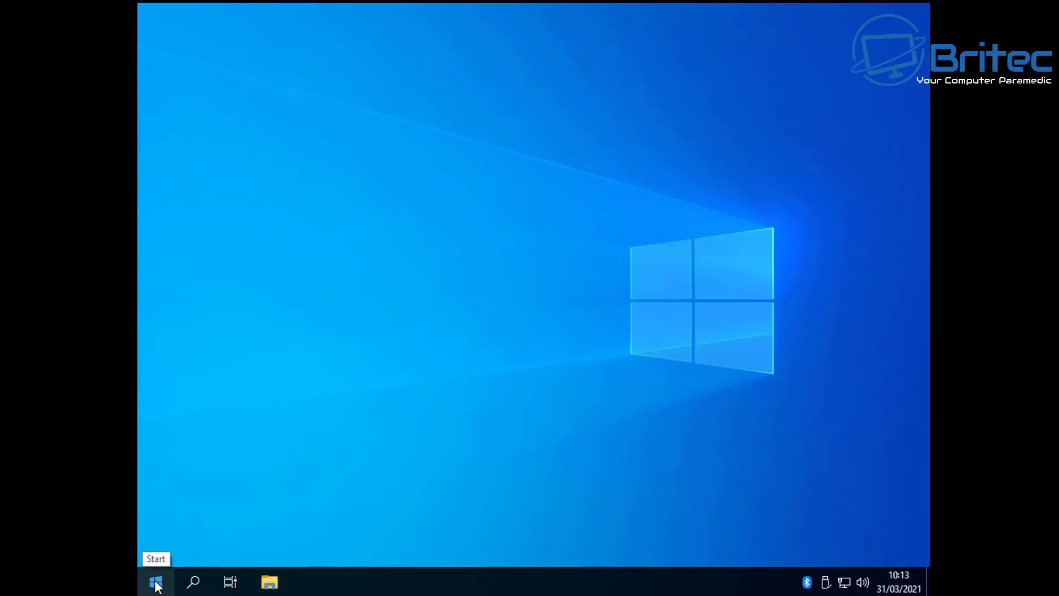
right_click(449, 294)
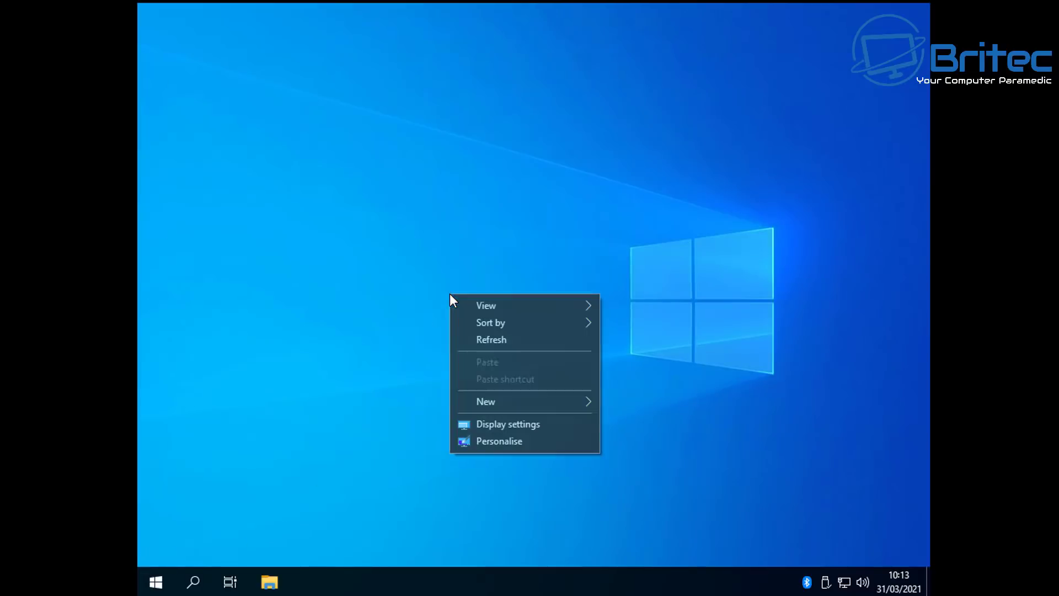
mouse_move(549, 305)
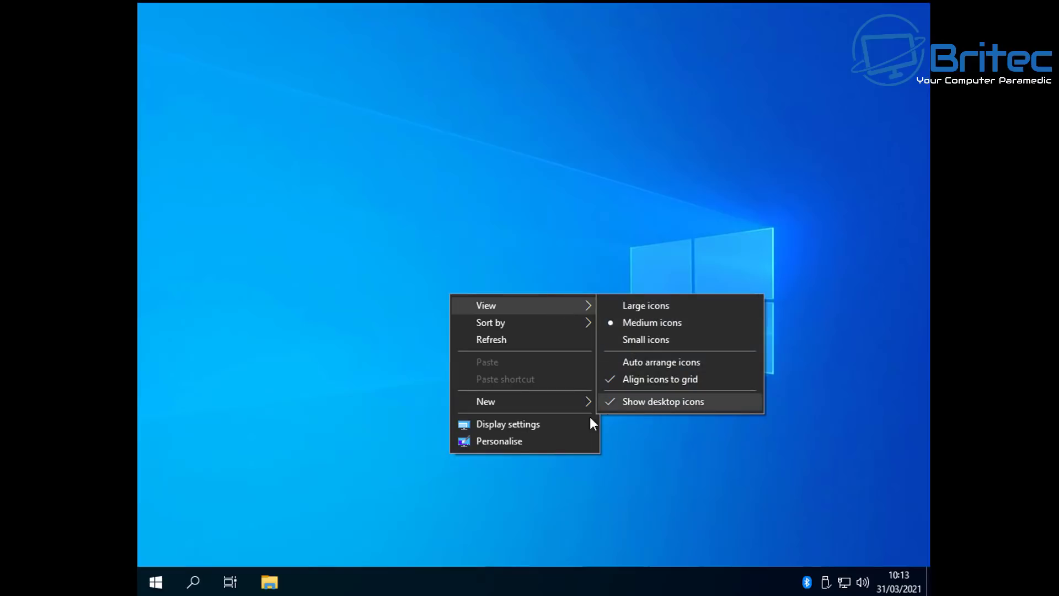
click(508, 425)
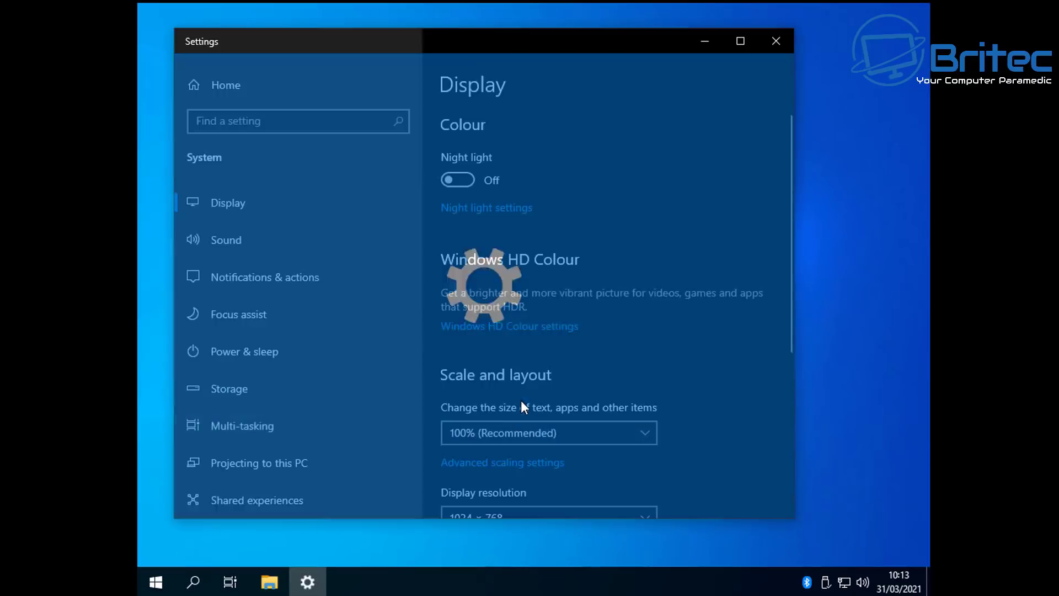
scroll(577, 421, down, 3)
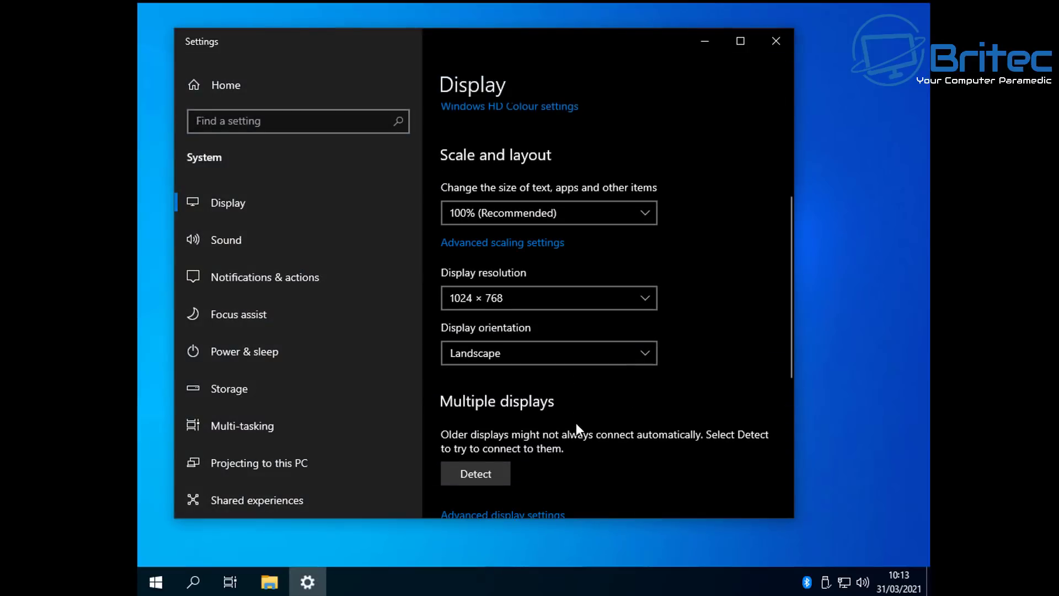
click(570, 296)
scroll(570, 297, up, 3)
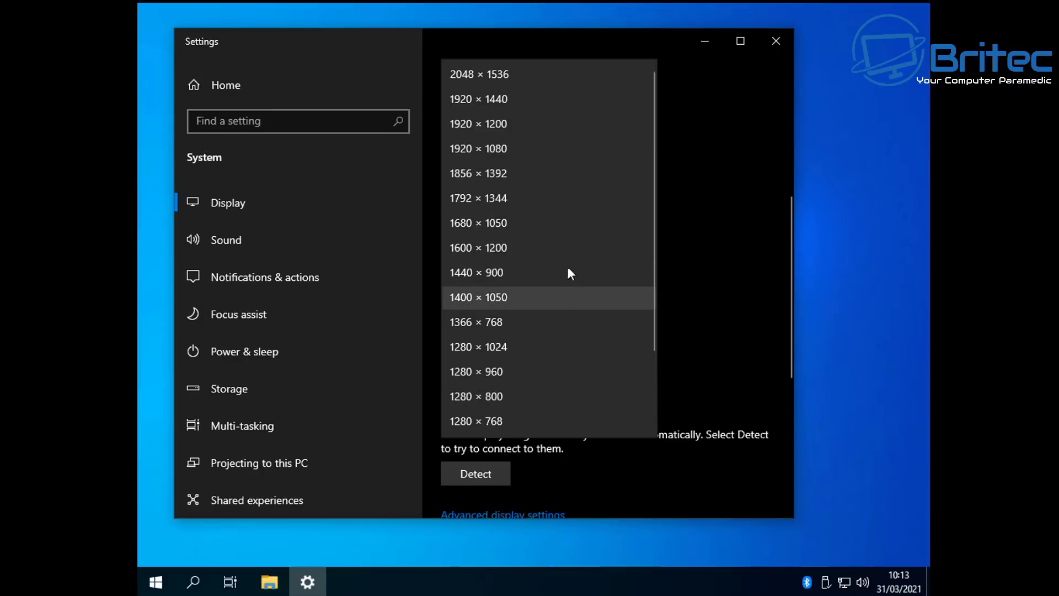
click(521, 150)
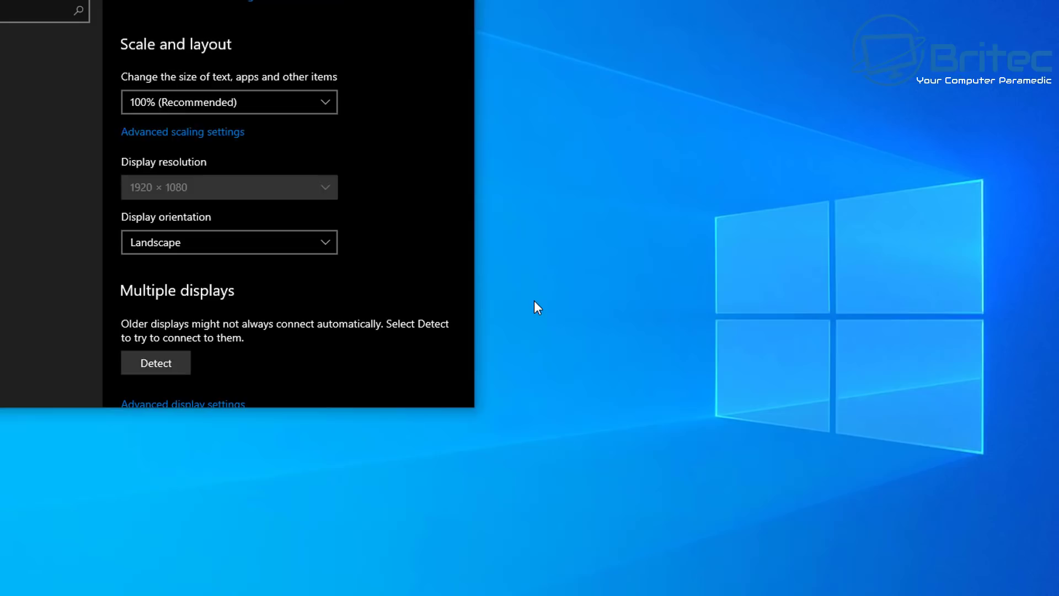
click(256, 193)
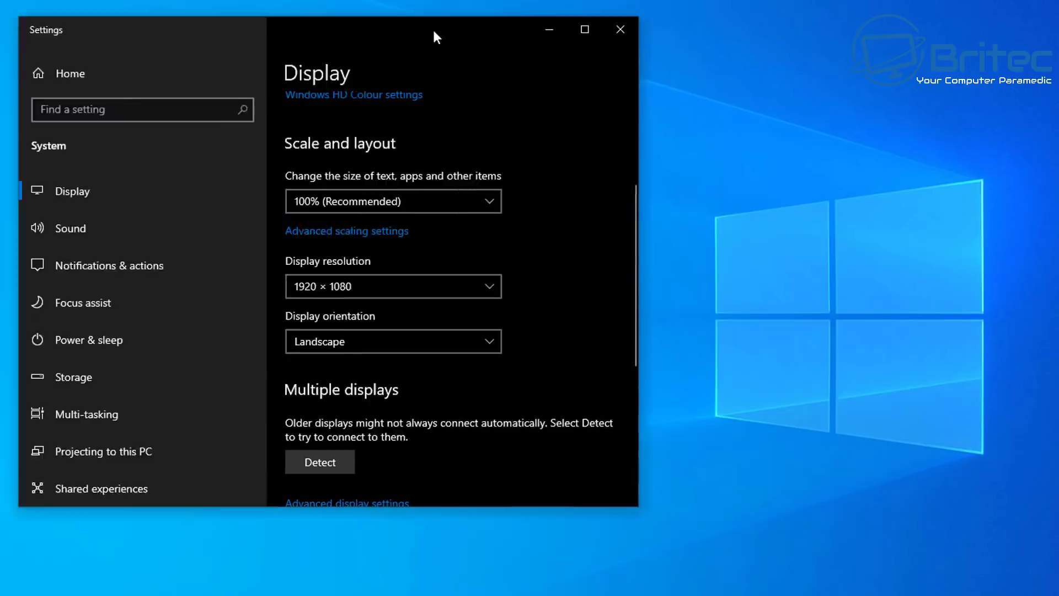
drag(432, 35, 643, 87)
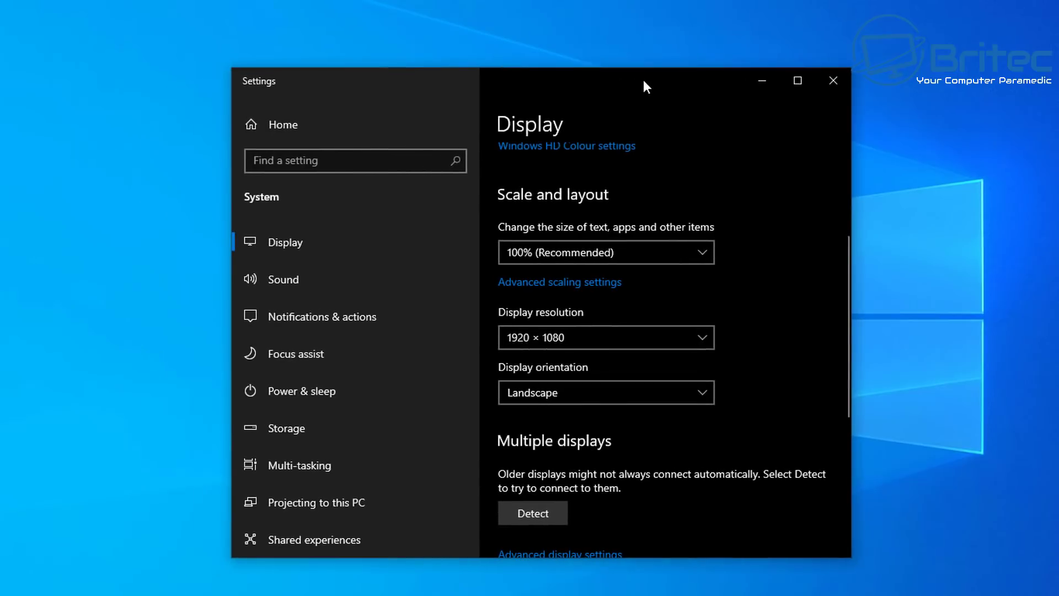
click(833, 83)
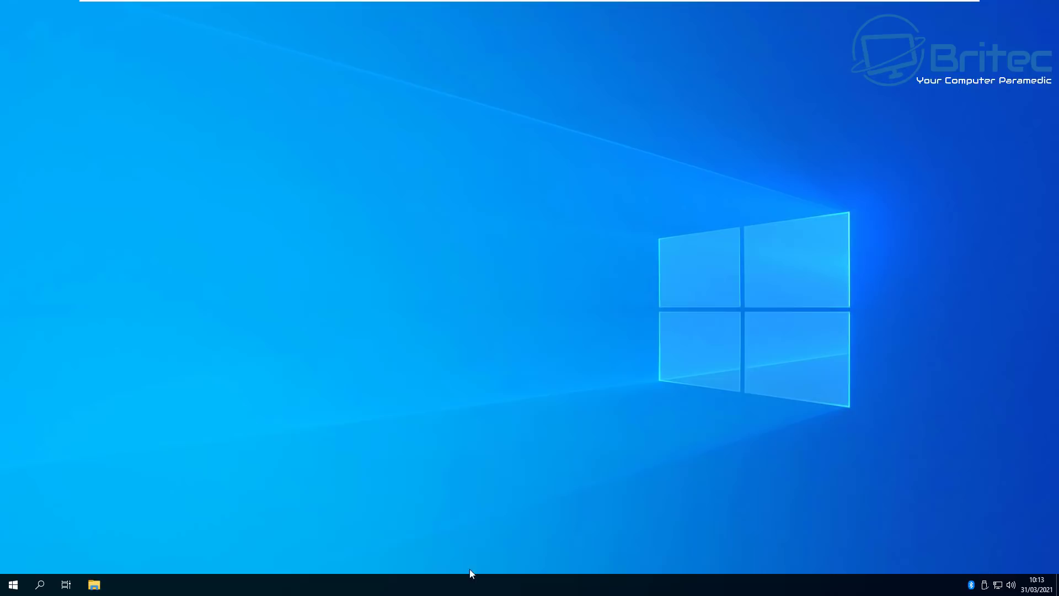
click(13, 584)
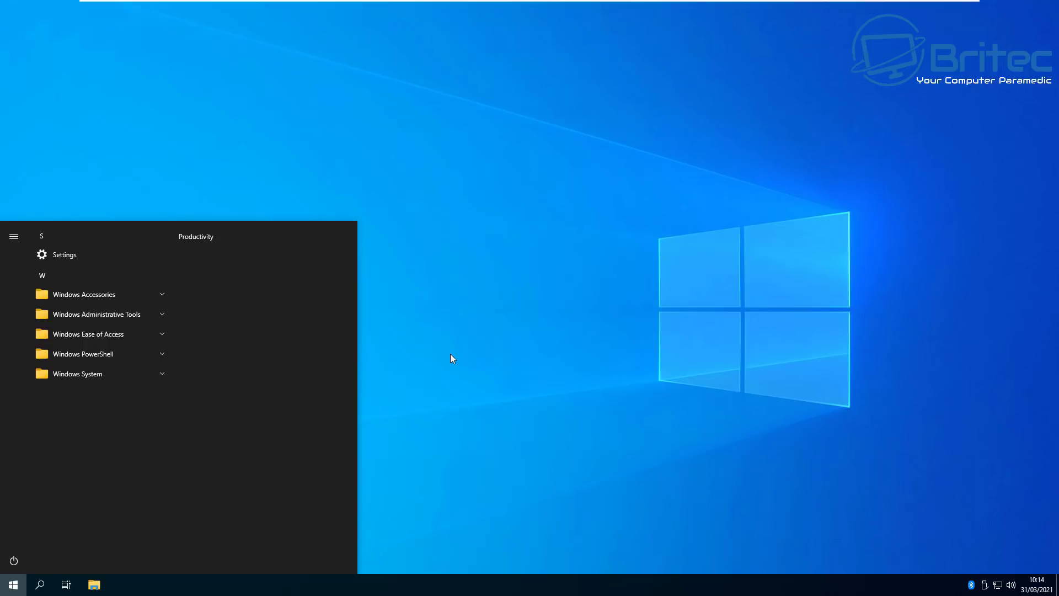
click(485, 395)
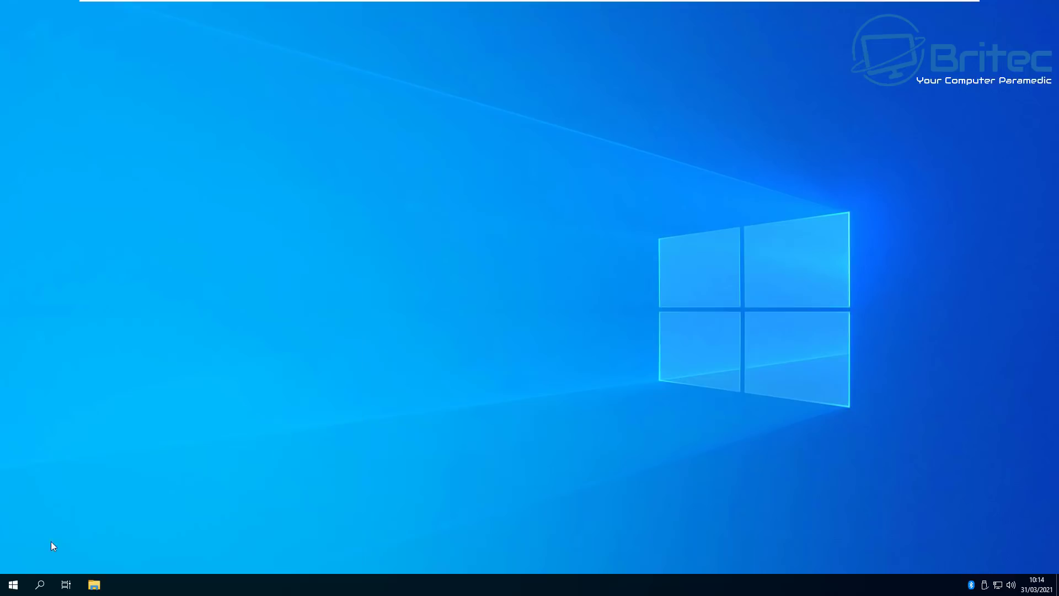
right_click(41, 588)
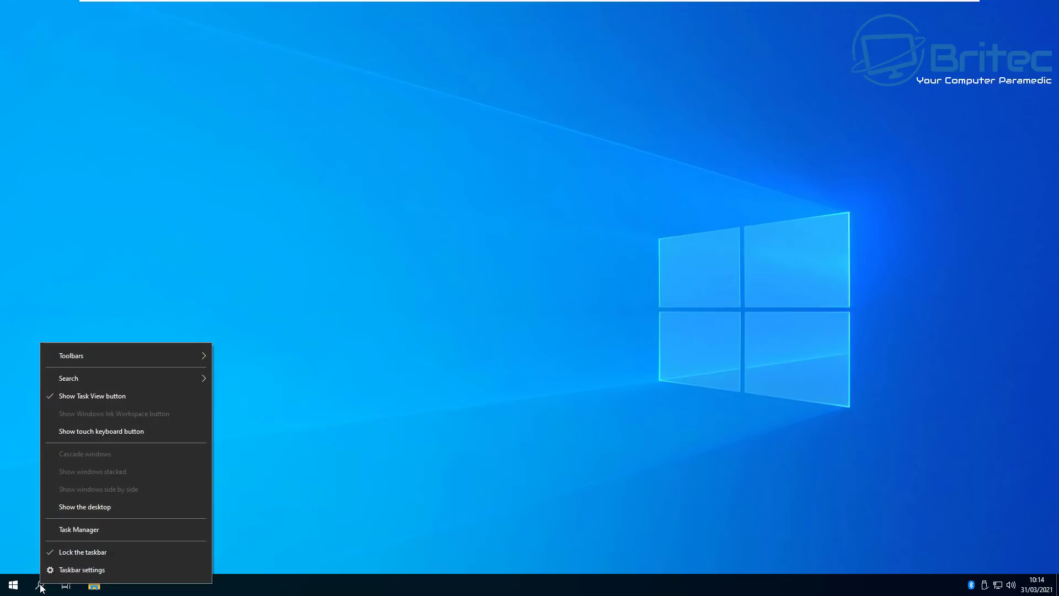
click(363, 528)
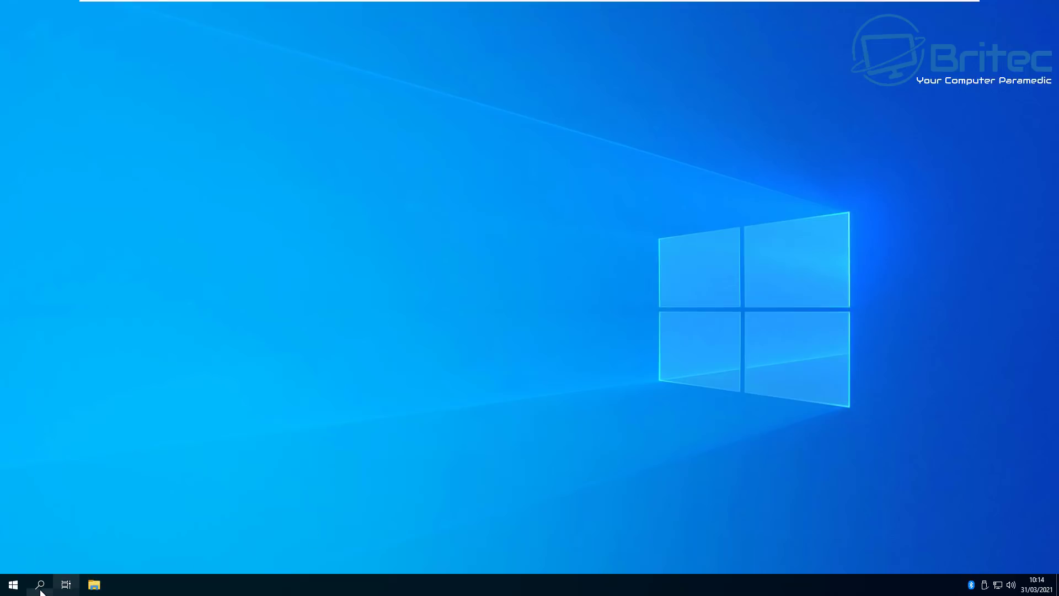
click(14, 586)
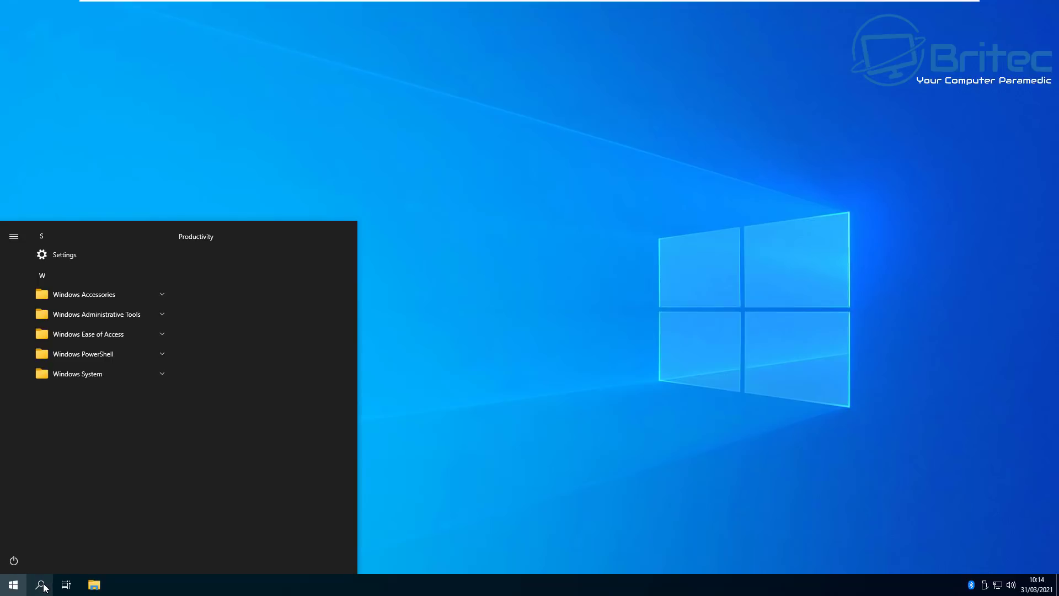
click(477, 532)
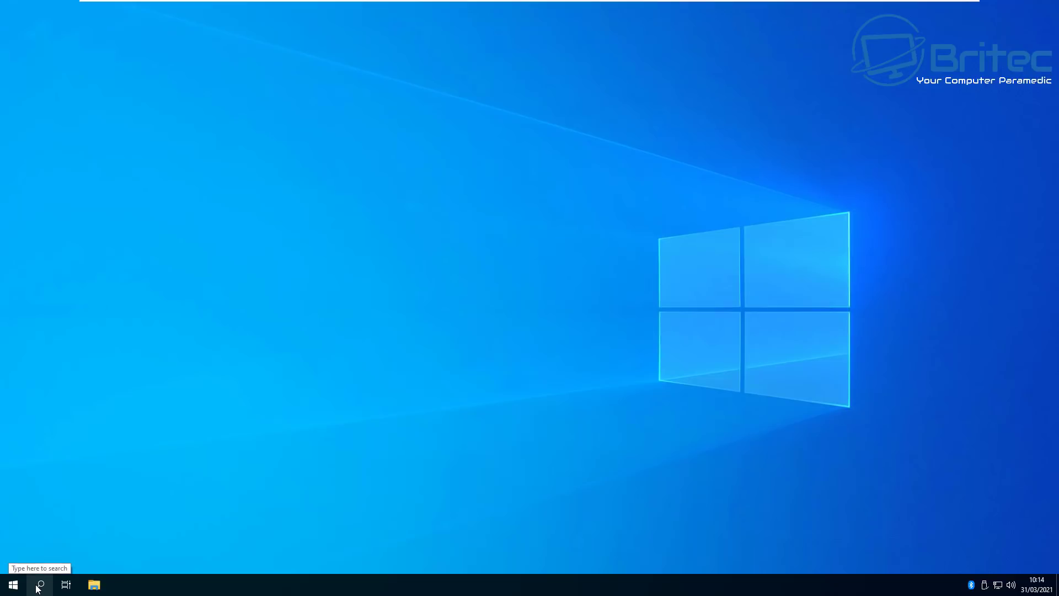
click(12, 584)
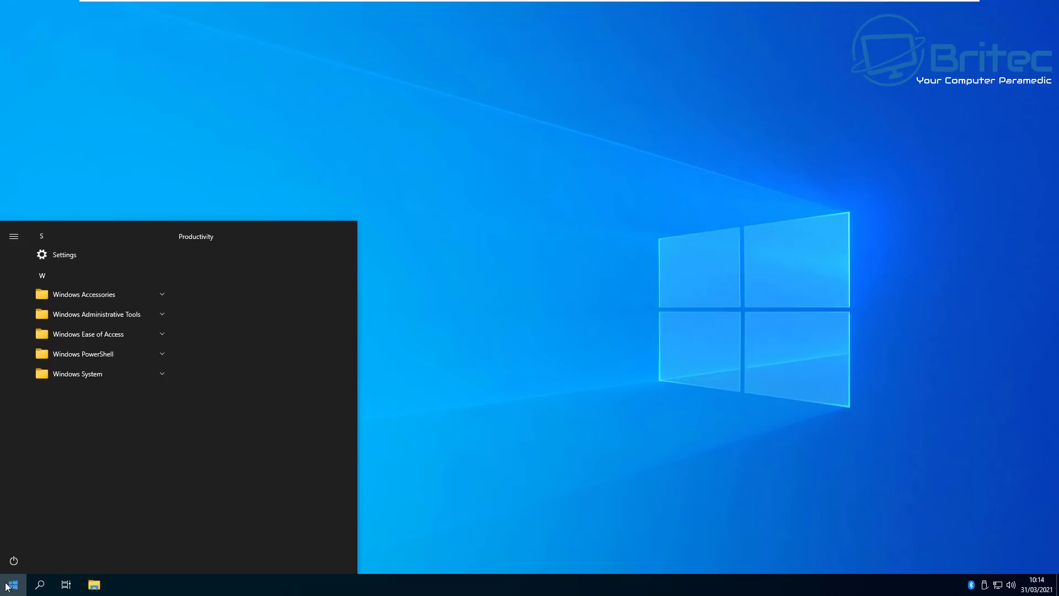
click(494, 529)
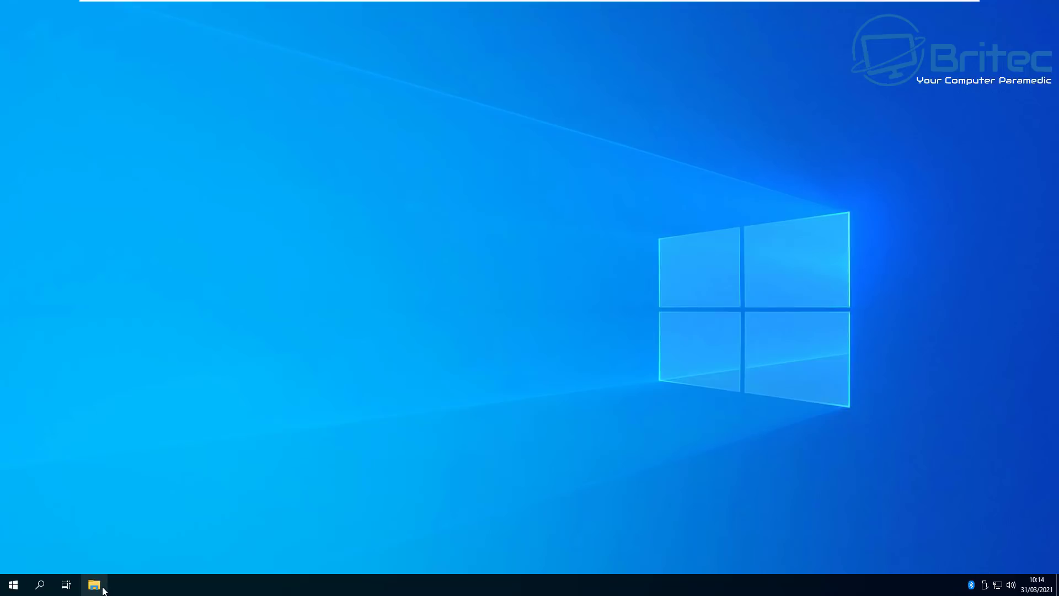
Step: Review This PC's folders and drives in File Explorer, then close it
click(102, 588)
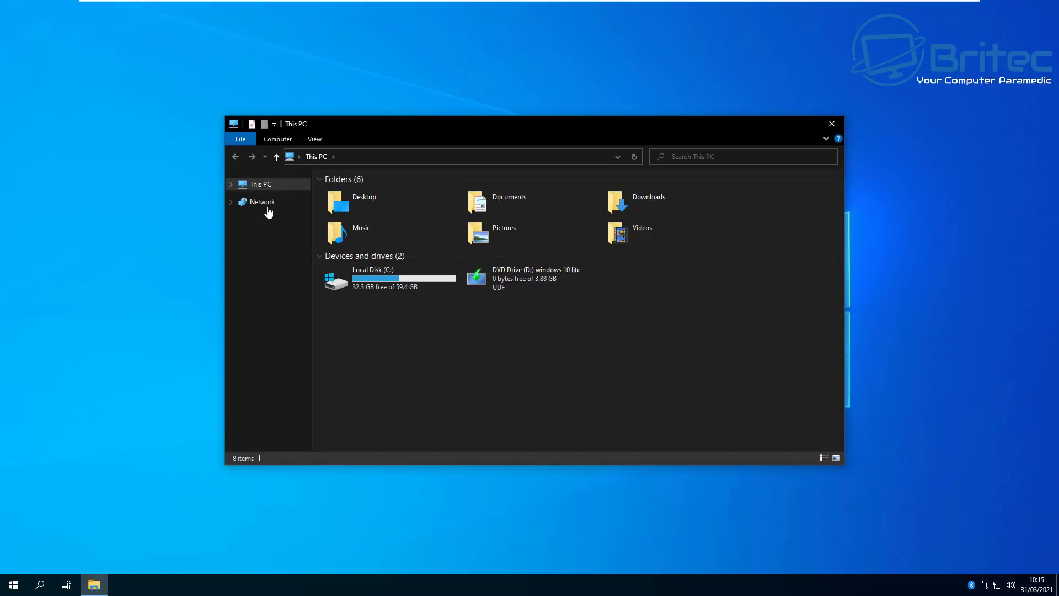
click(259, 185)
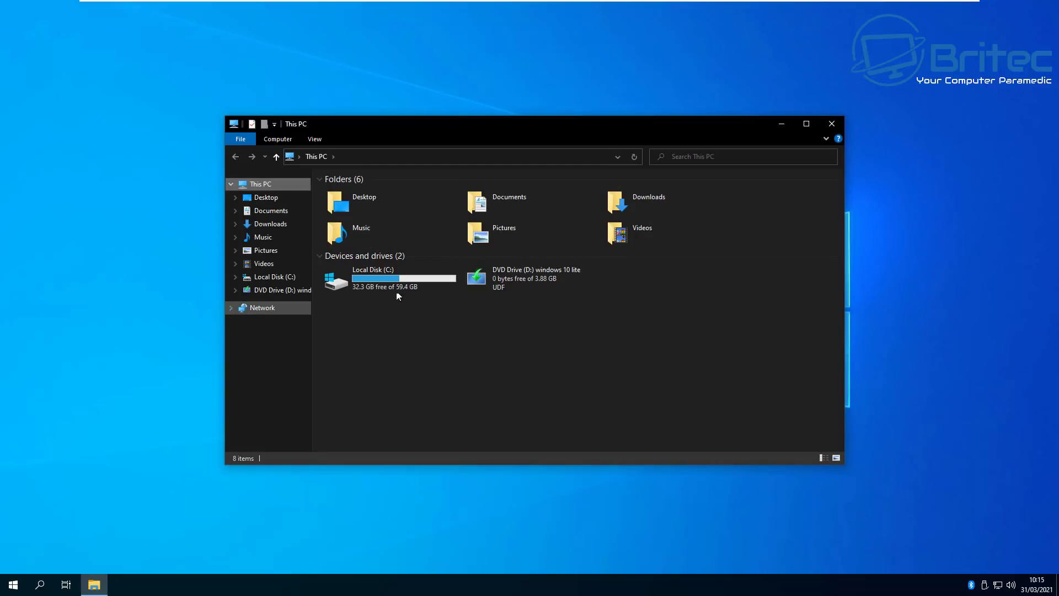
click(832, 122)
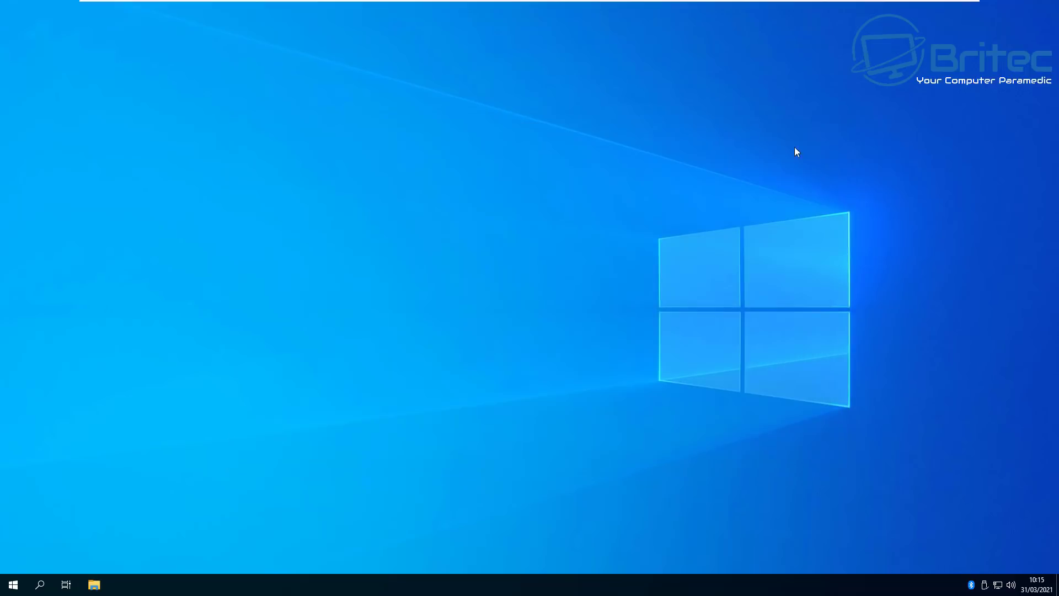
Step: Launch Windows Settings from the Start menu and maximize its window
click(13, 583)
mouse_move(19, 561)
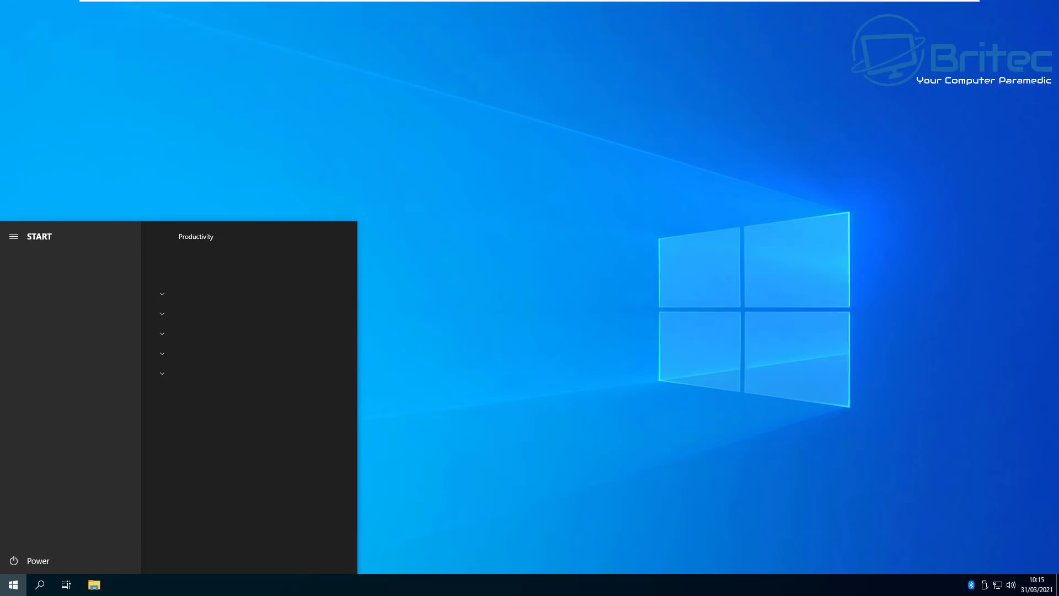
click(18, 237)
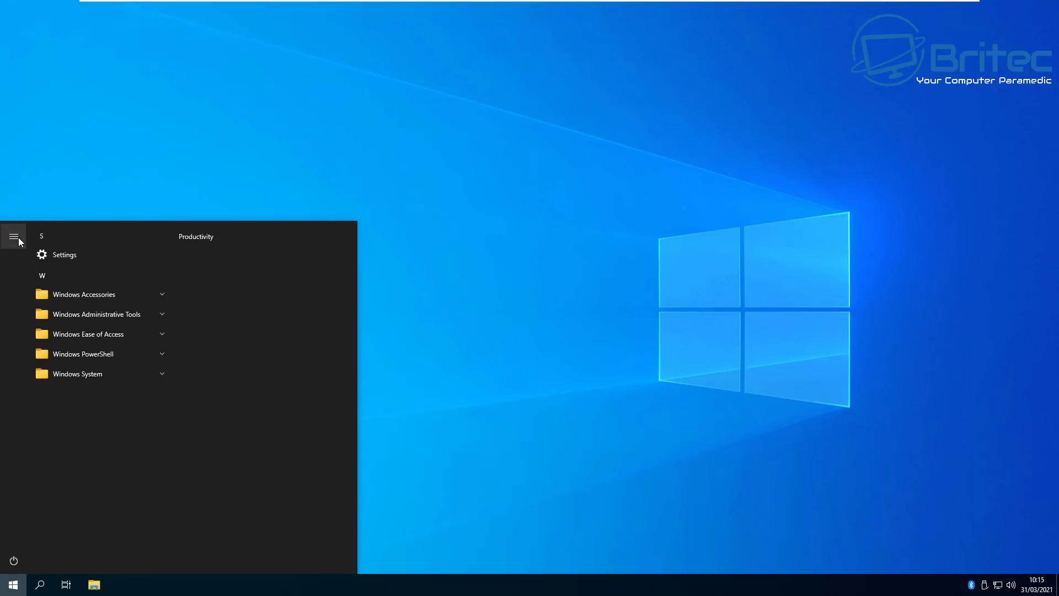
click(75, 255)
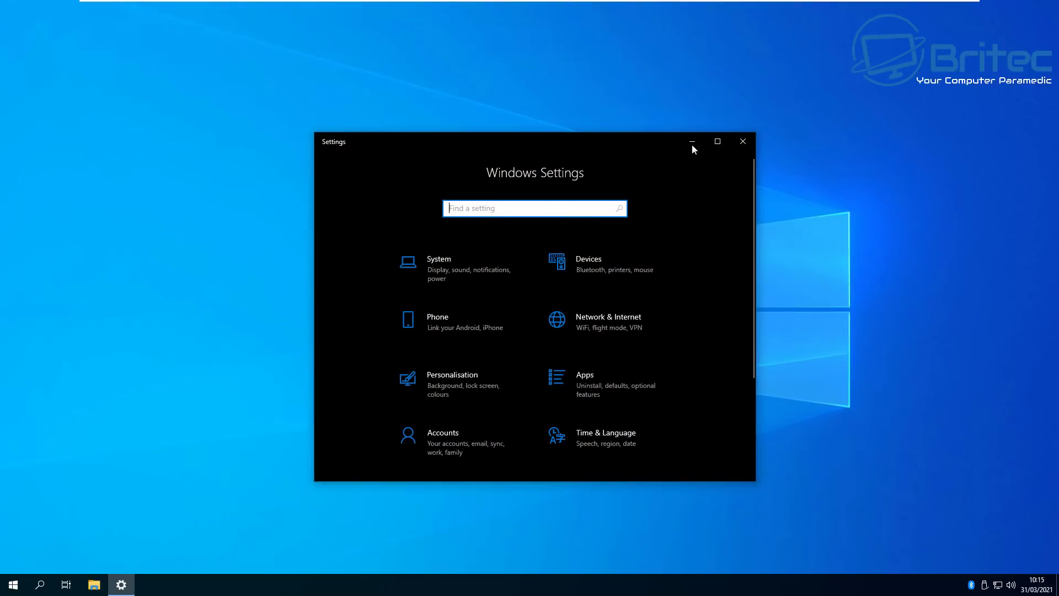
click(717, 141)
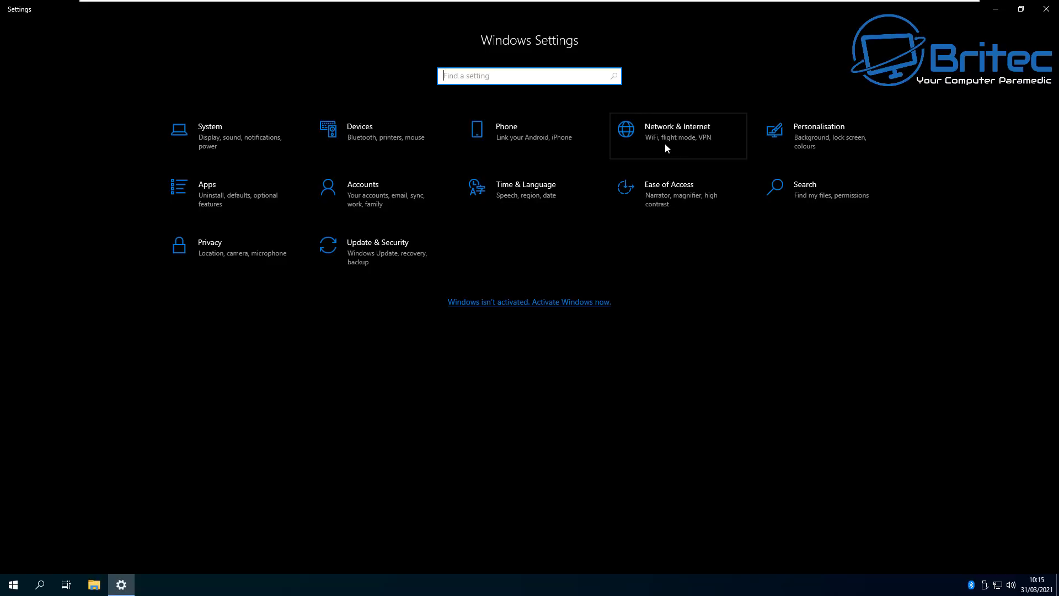
click(215, 254)
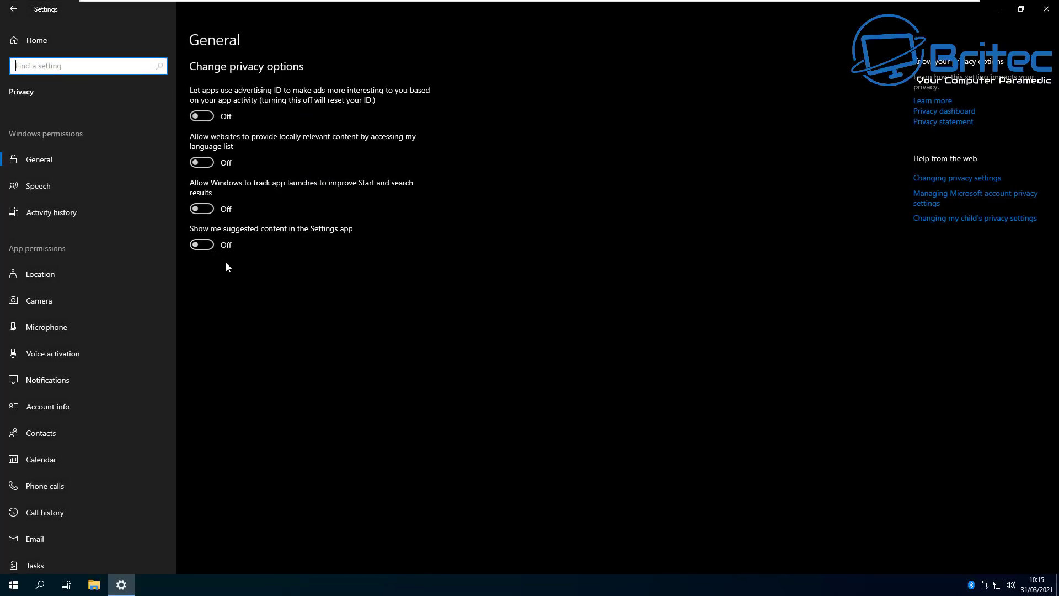
click(39, 184)
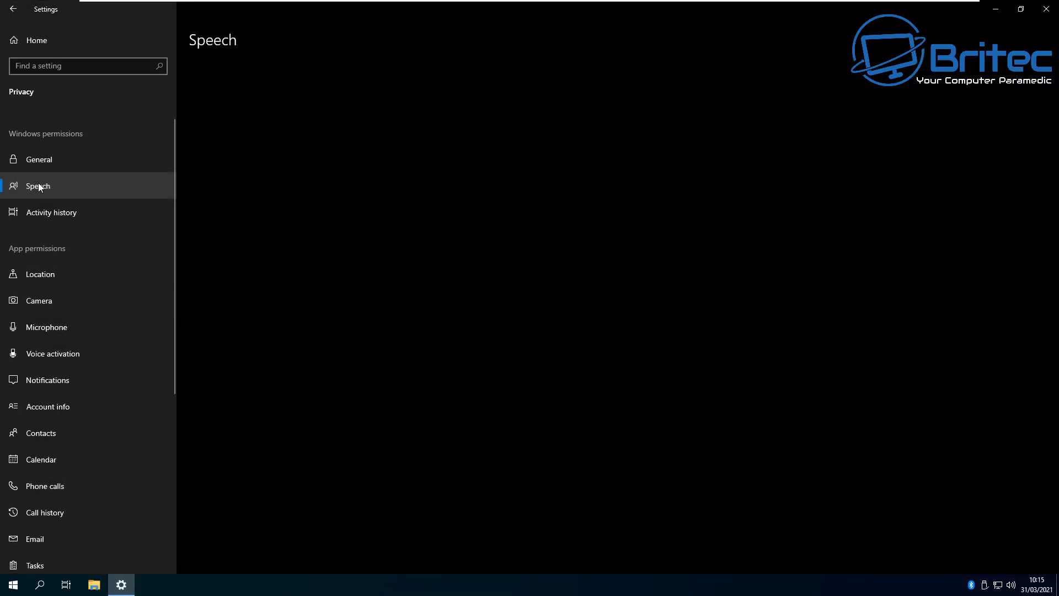
click(47, 216)
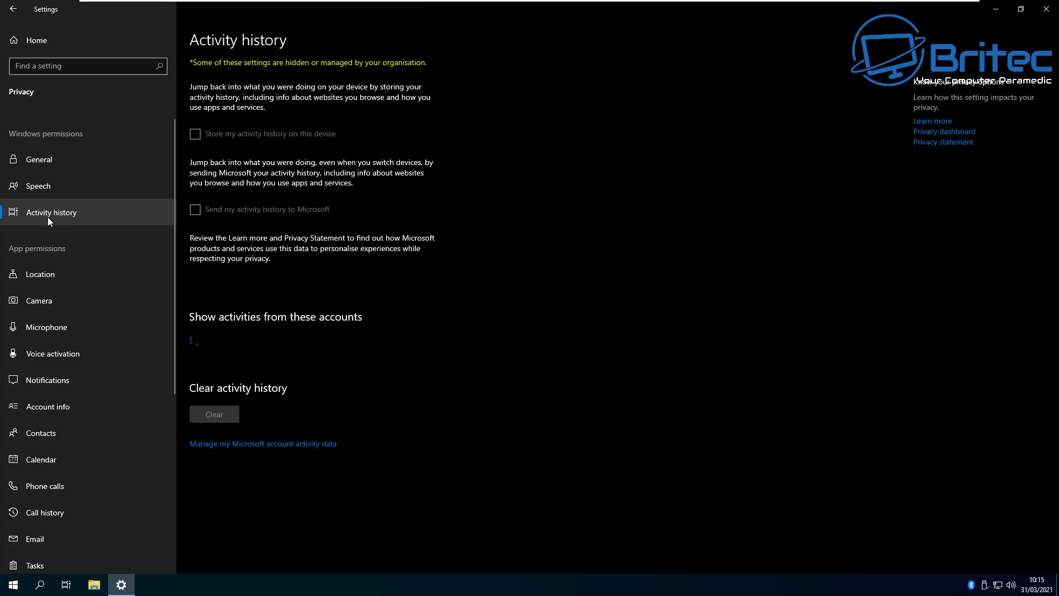
click(33, 272)
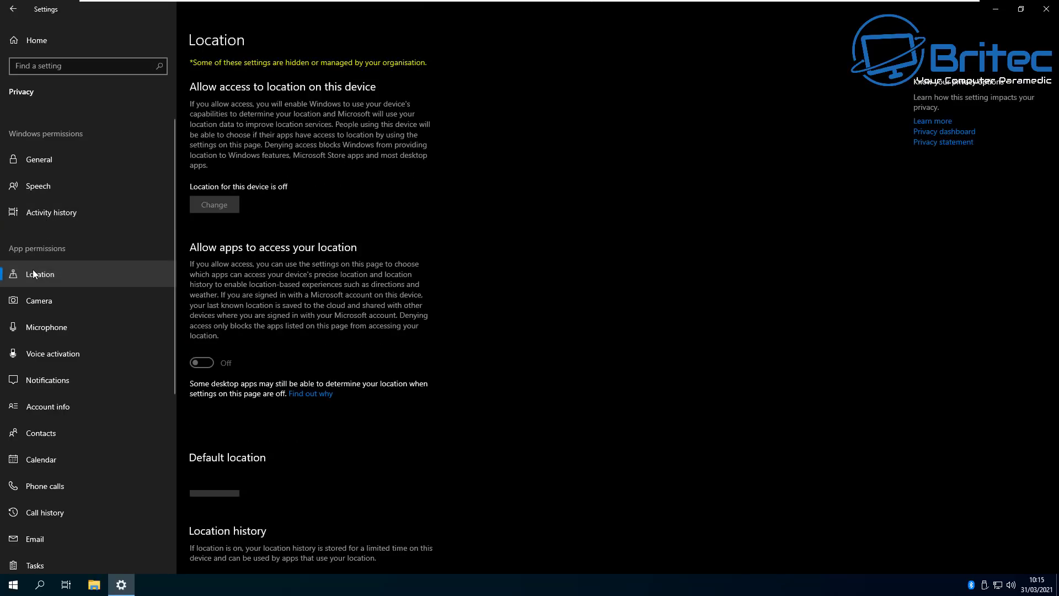
click(34, 304)
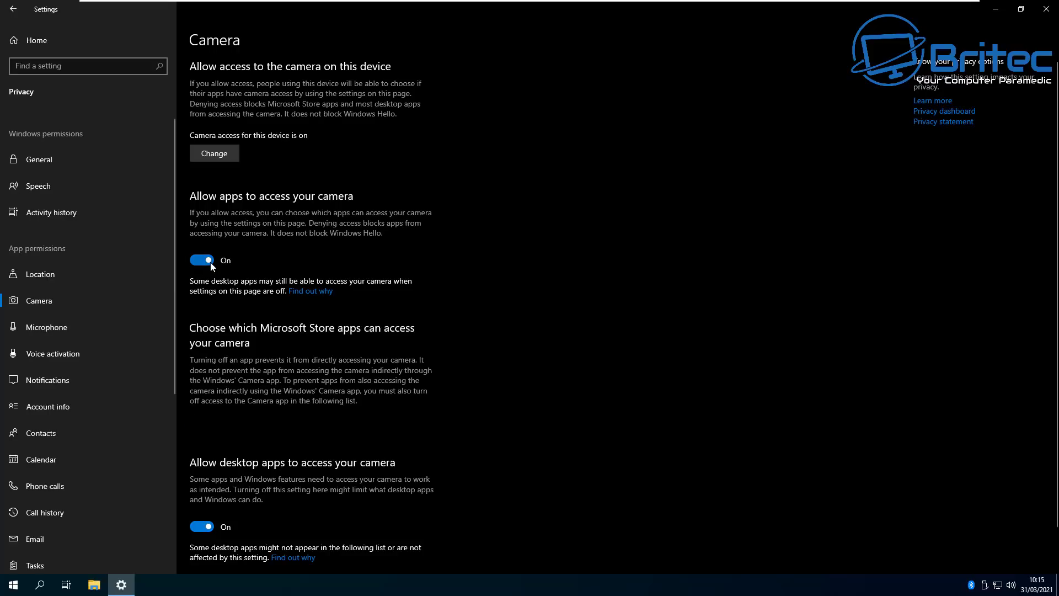
scroll(237, 408, down, 1)
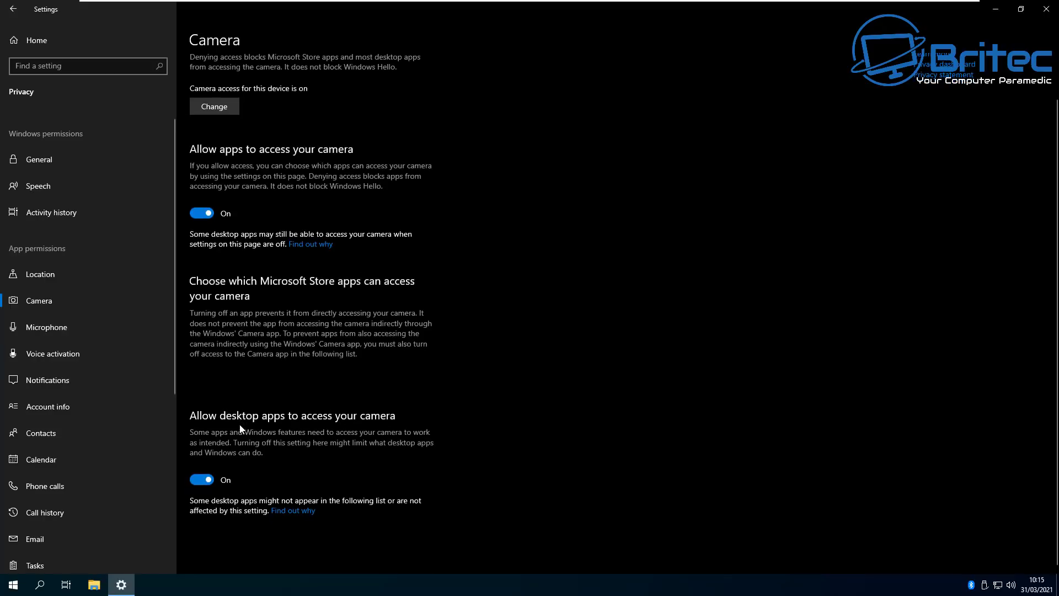
click(31, 329)
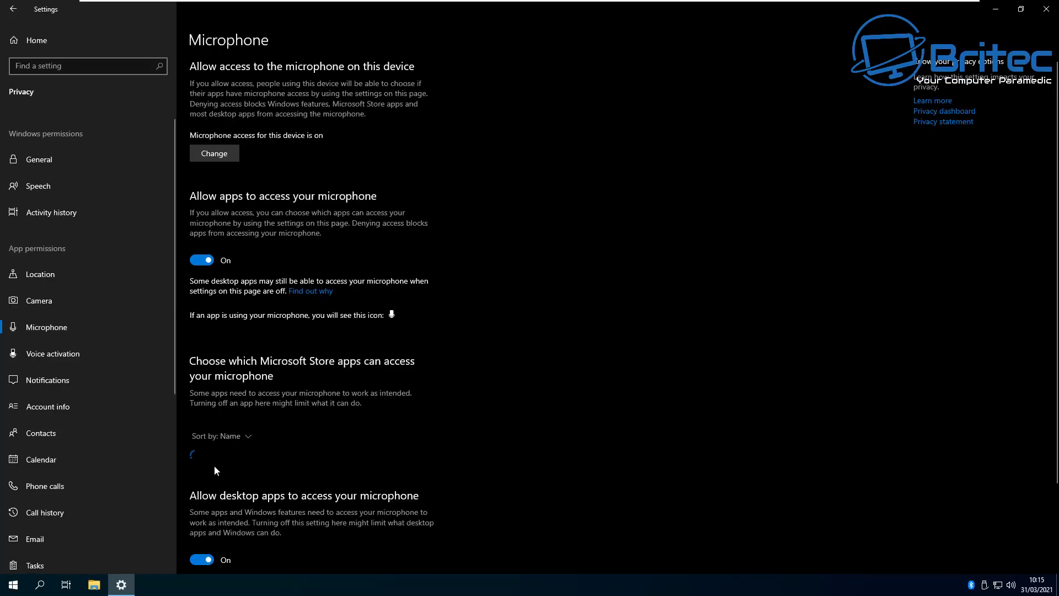
scroll(209, 483, down, 1)
scroll(207, 483, down, 2)
click(39, 381)
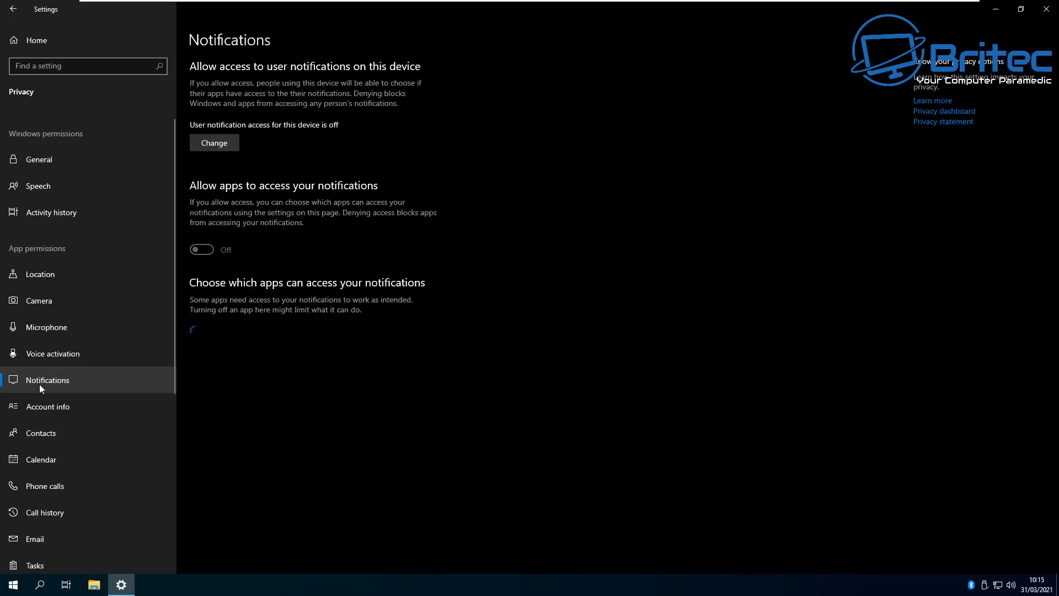
click(41, 406)
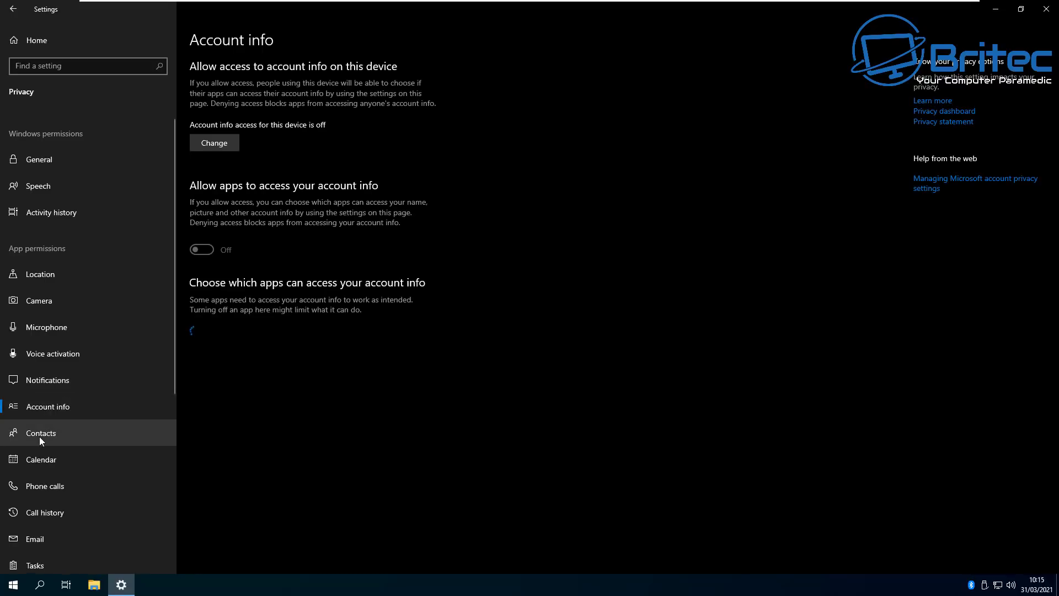
click(38, 434)
click(39, 463)
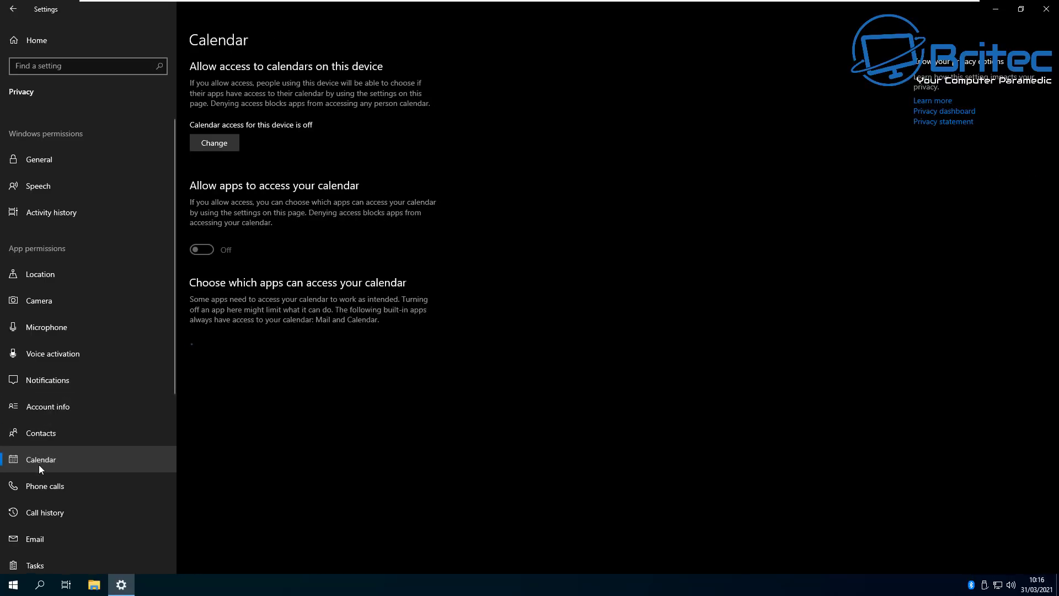
click(38, 489)
scroll(63, 491, down, 5)
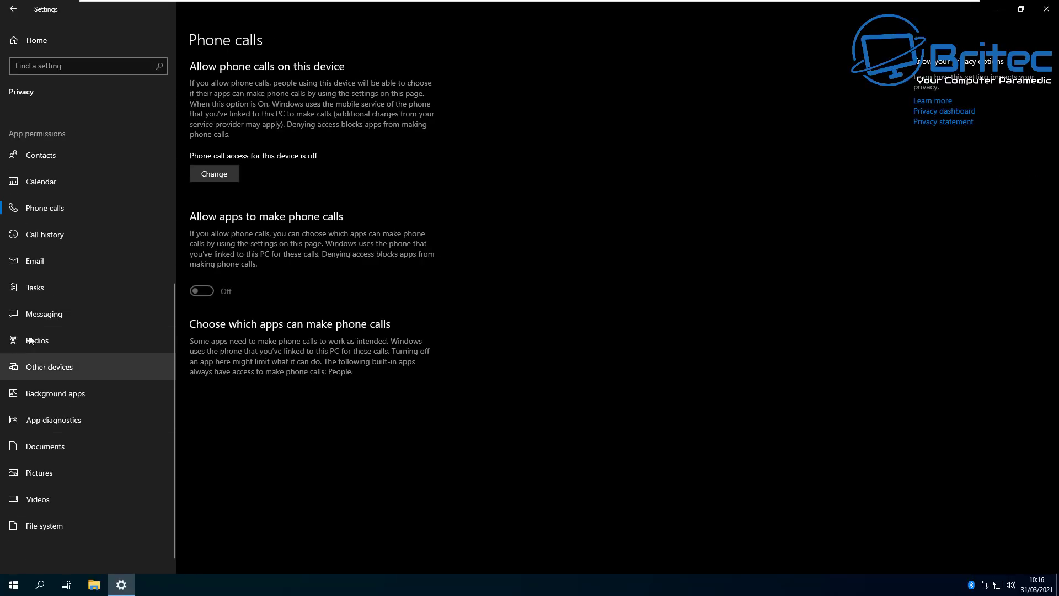
click(31, 236)
click(31, 256)
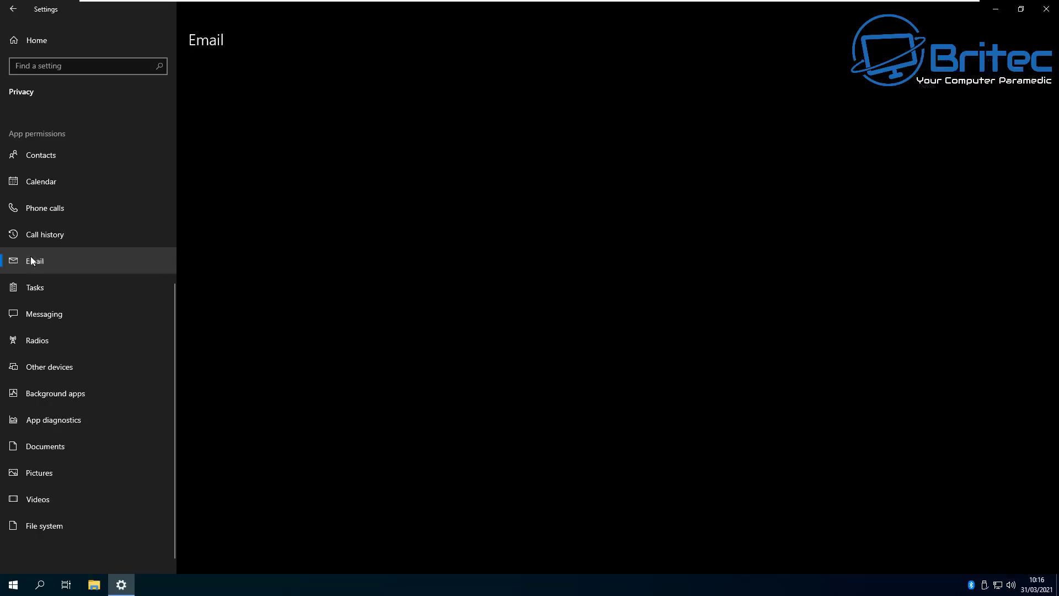
click(27, 323)
click(24, 340)
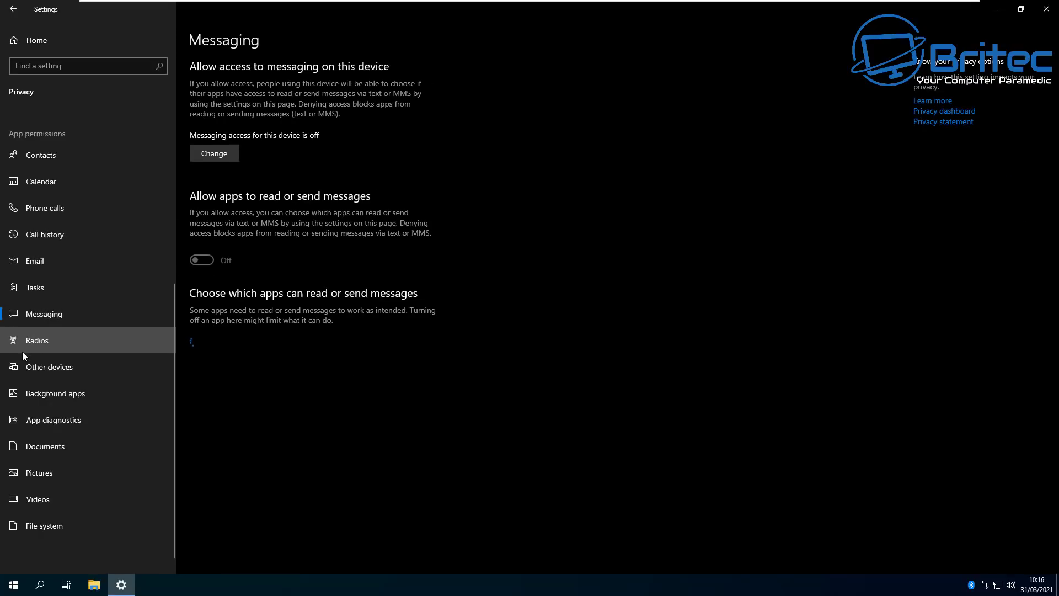
click(41, 475)
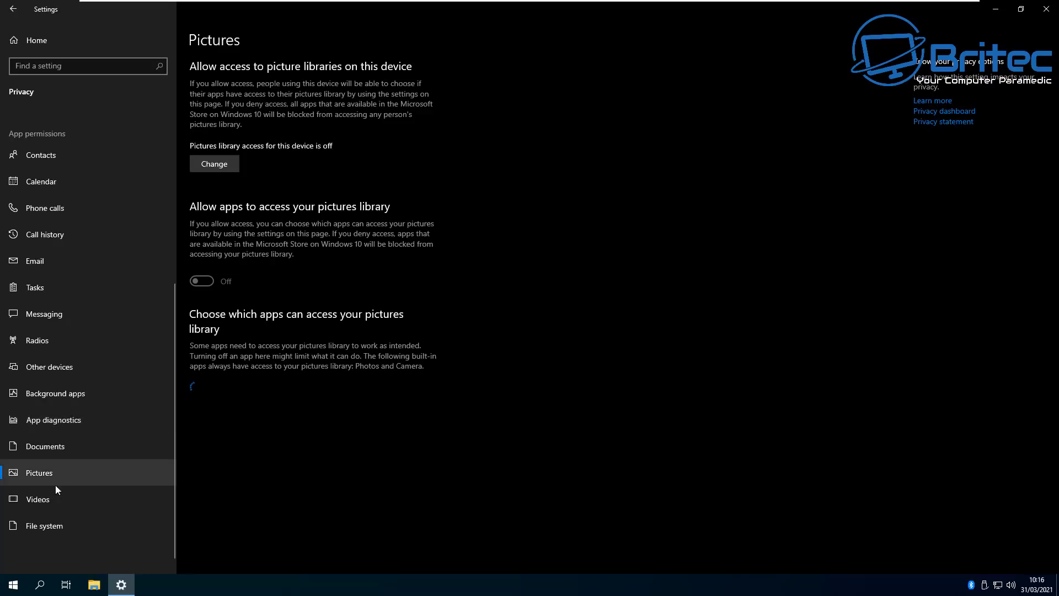
click(25, 499)
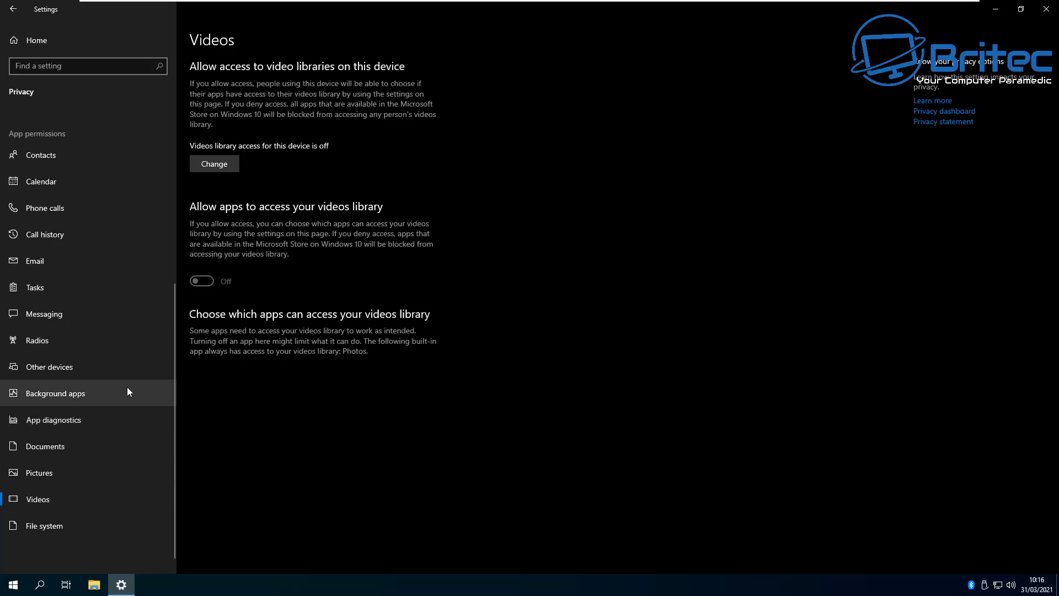
scroll(127, 386, up, 5)
Step: Look over the Phone linking settings and return to the Settings home page
click(12, 9)
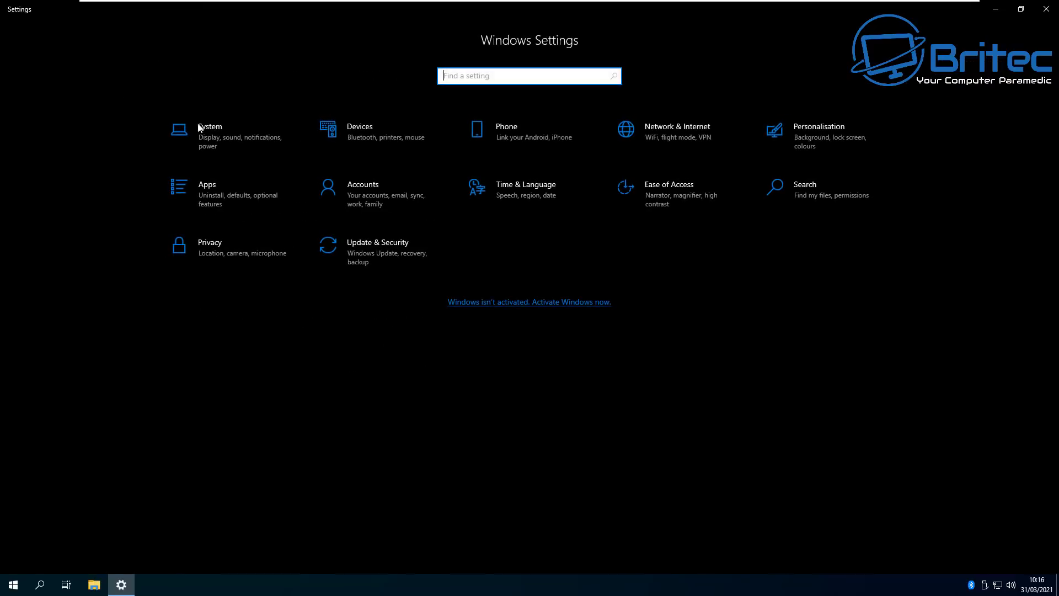
click(502, 137)
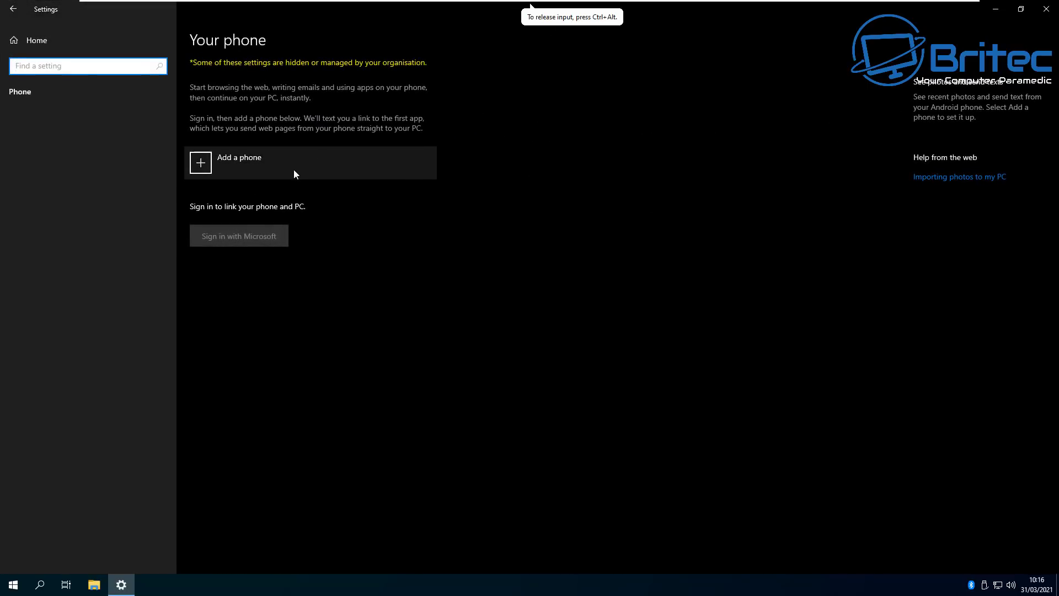
click(12, 10)
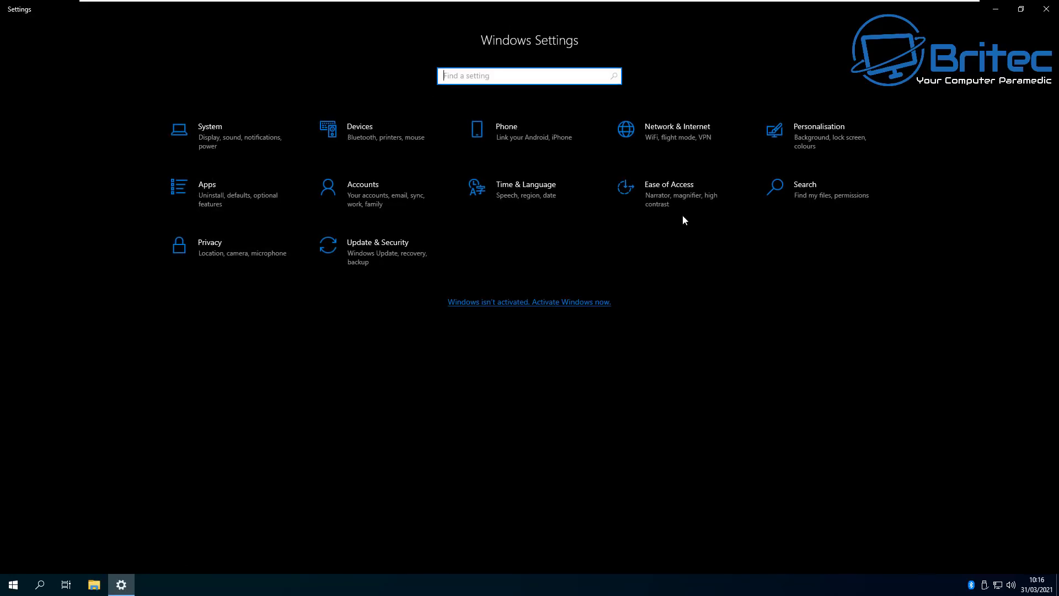
Step: Review the Ease of Access speech and Narrator options, then return home
click(662, 194)
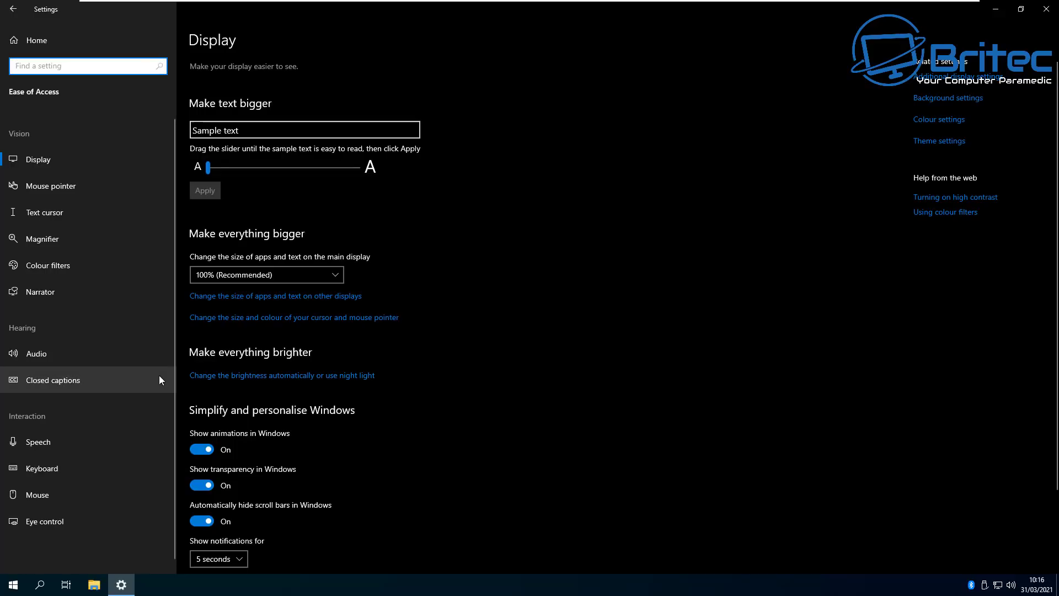
click(55, 440)
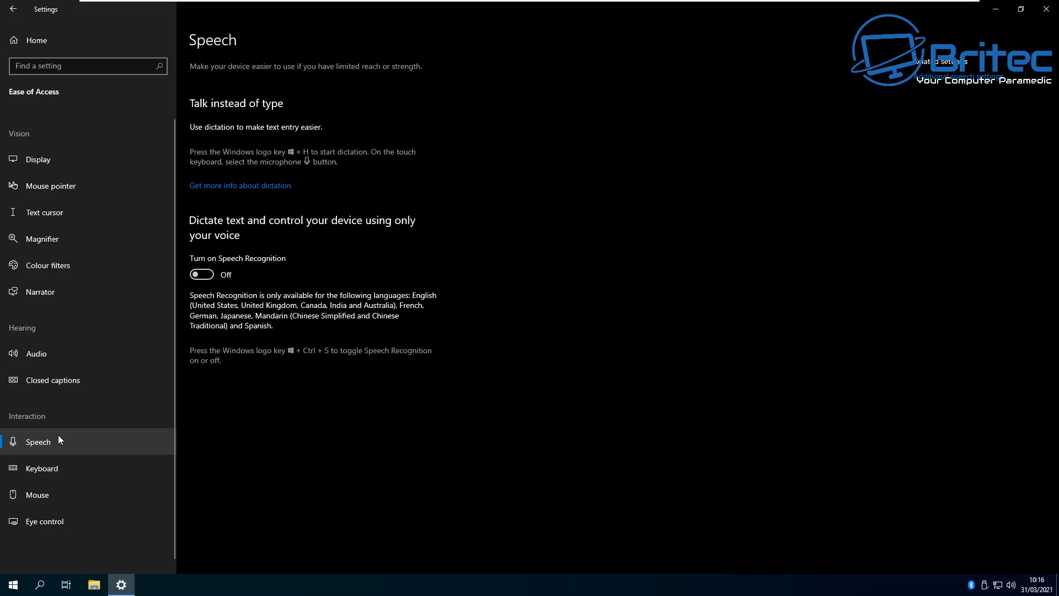
scroll(60, 436, down, 1)
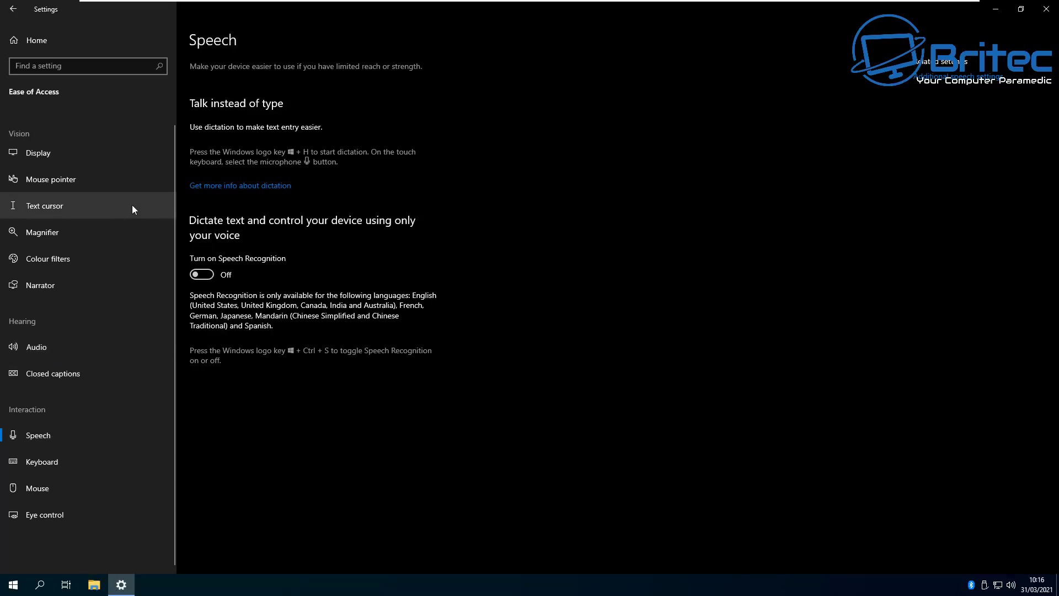
click(31, 286)
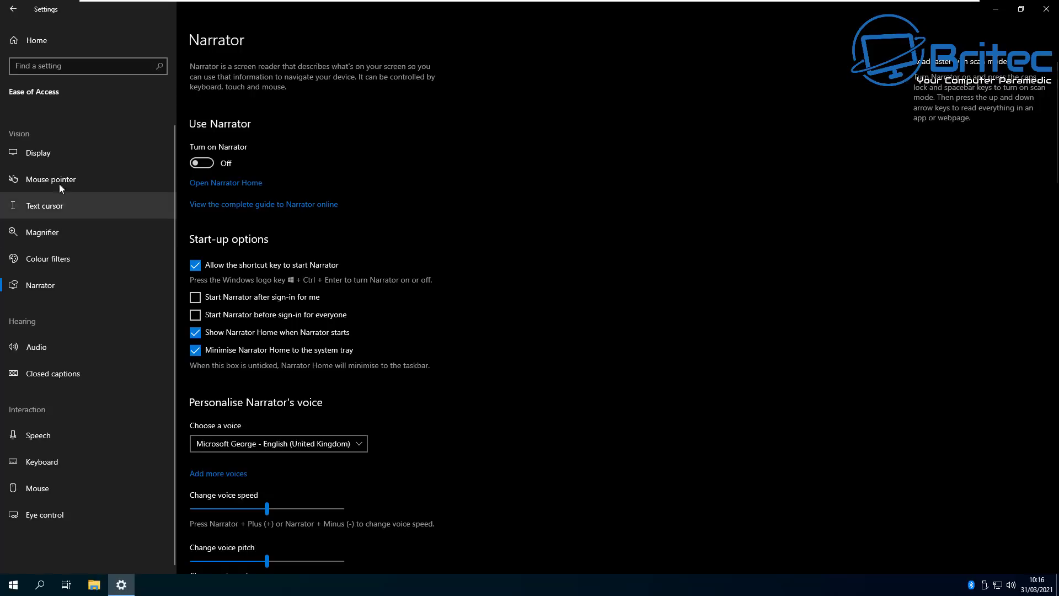
click(13, 10)
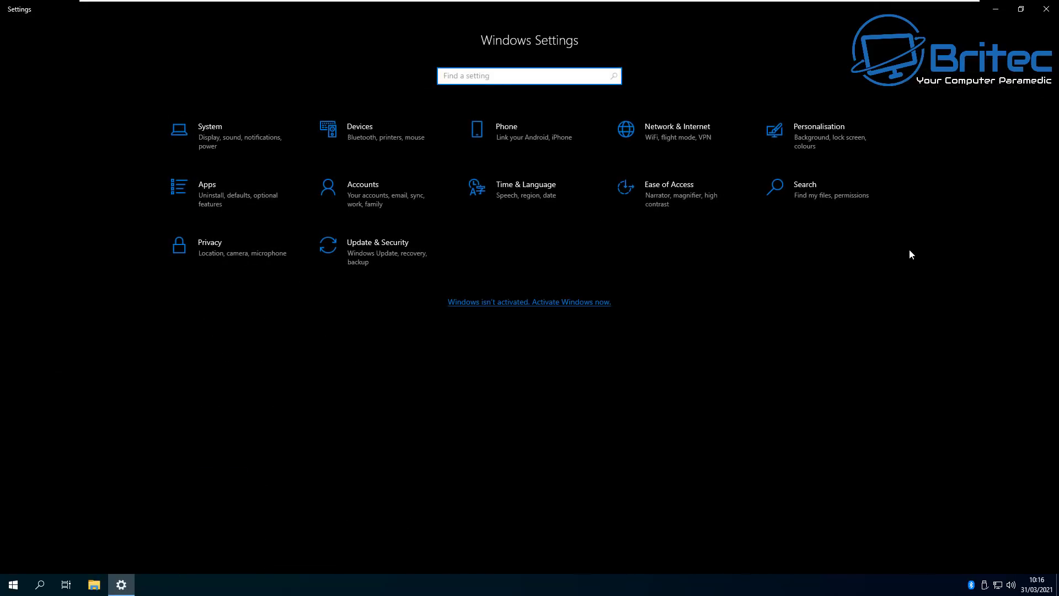
Step: Review the Search permissions and history settings, then return to Settings home
click(843, 189)
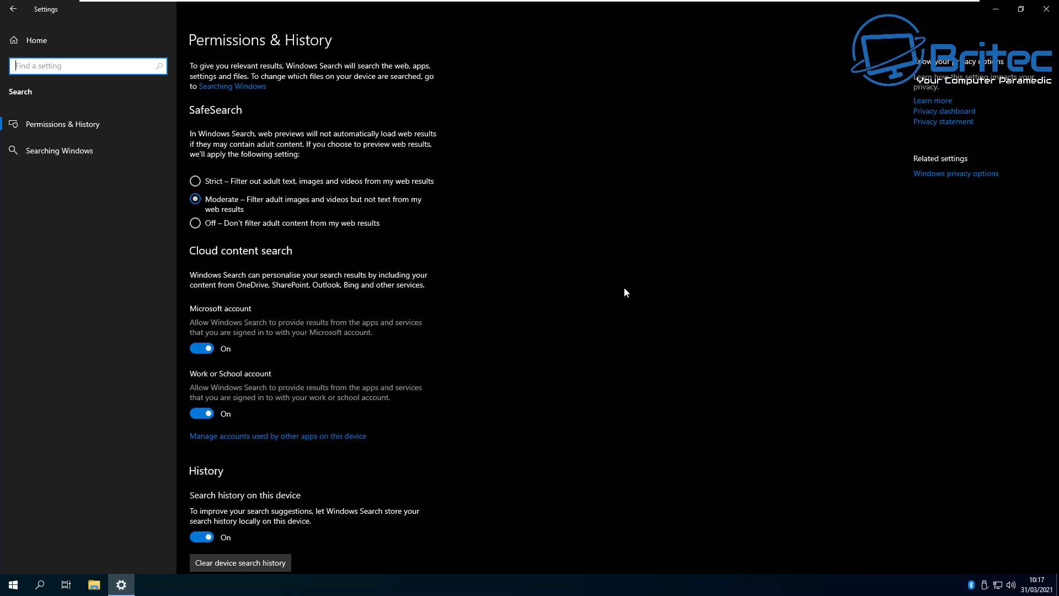
scroll(342, 293, down, 3)
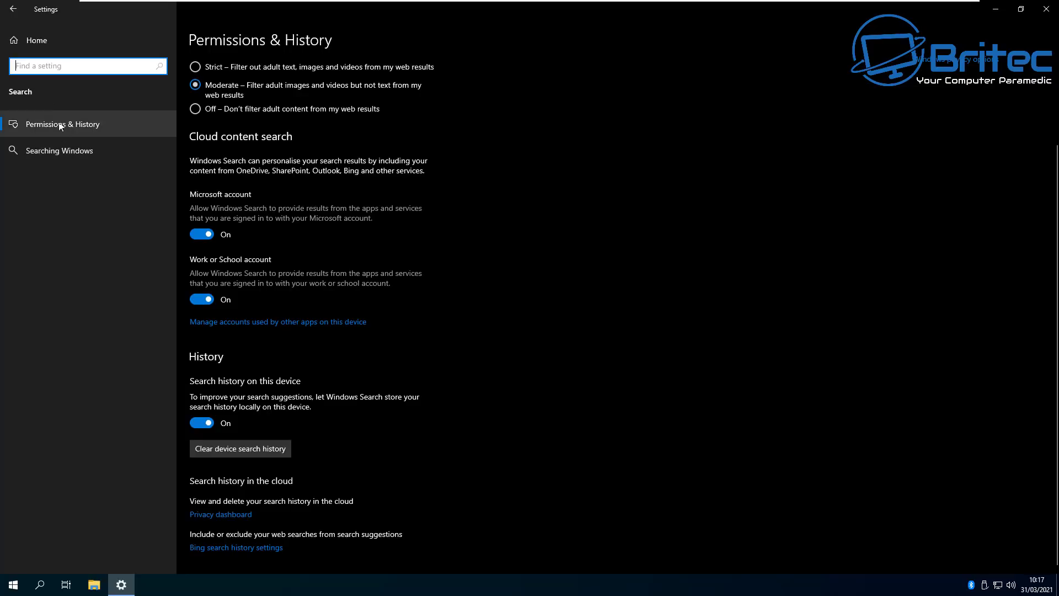
click(12, 10)
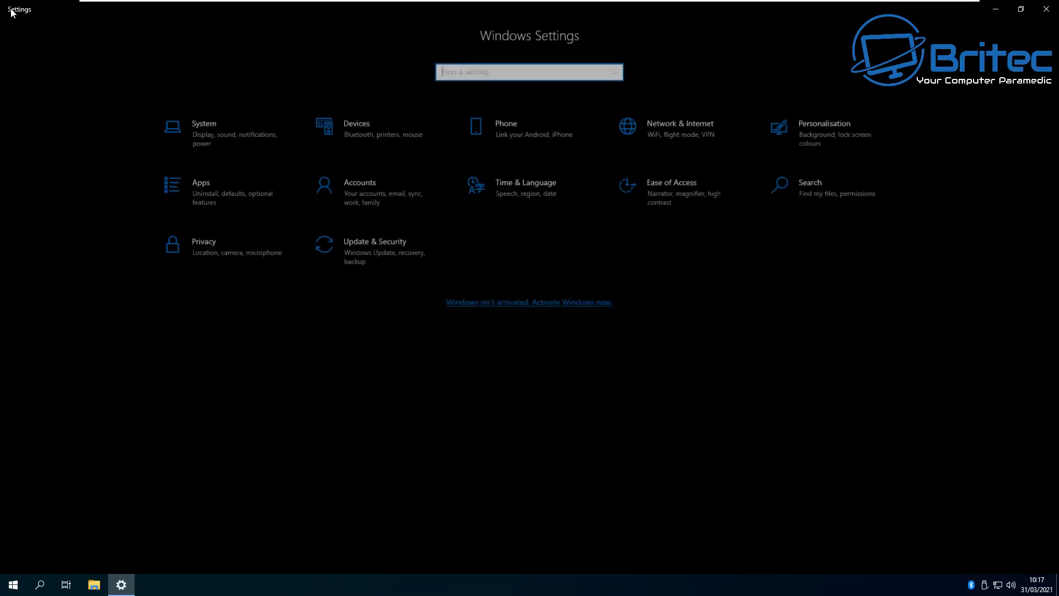
Step: Look at the System Display page, then close Settings to show the desktop
click(226, 133)
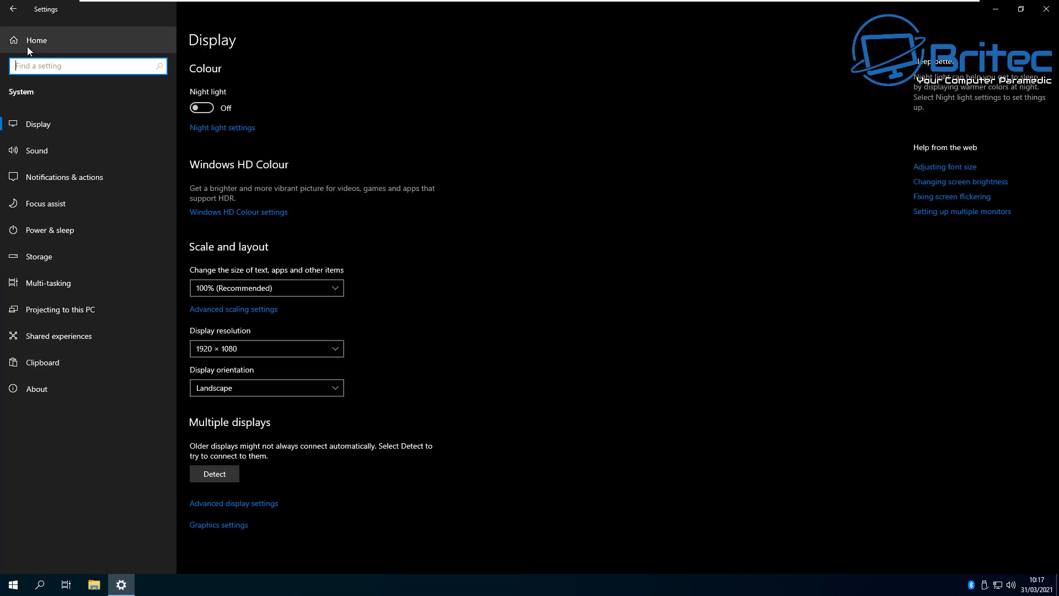
click(14, 10)
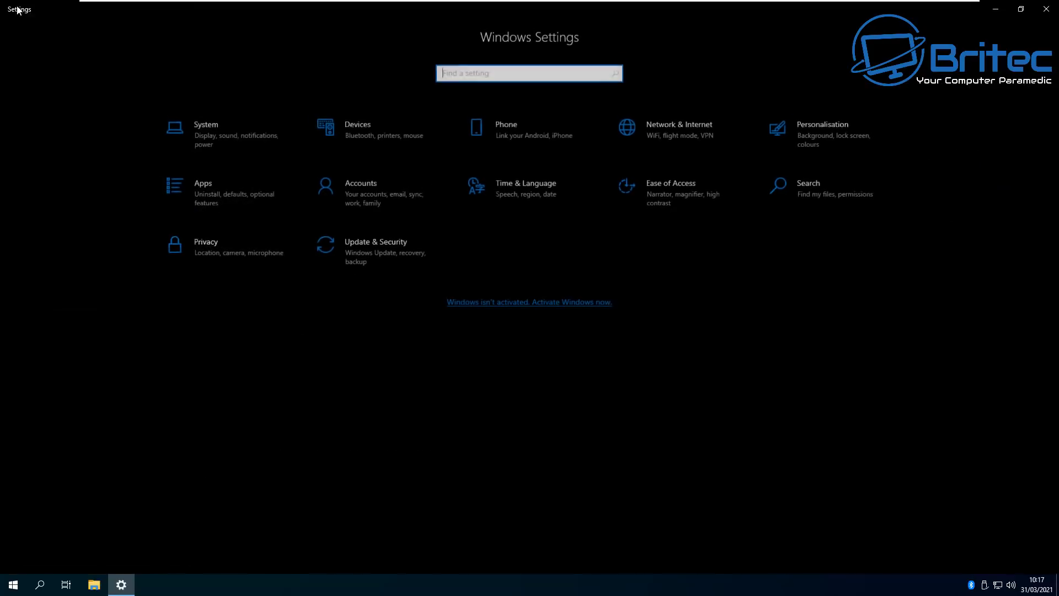
click(1046, 10)
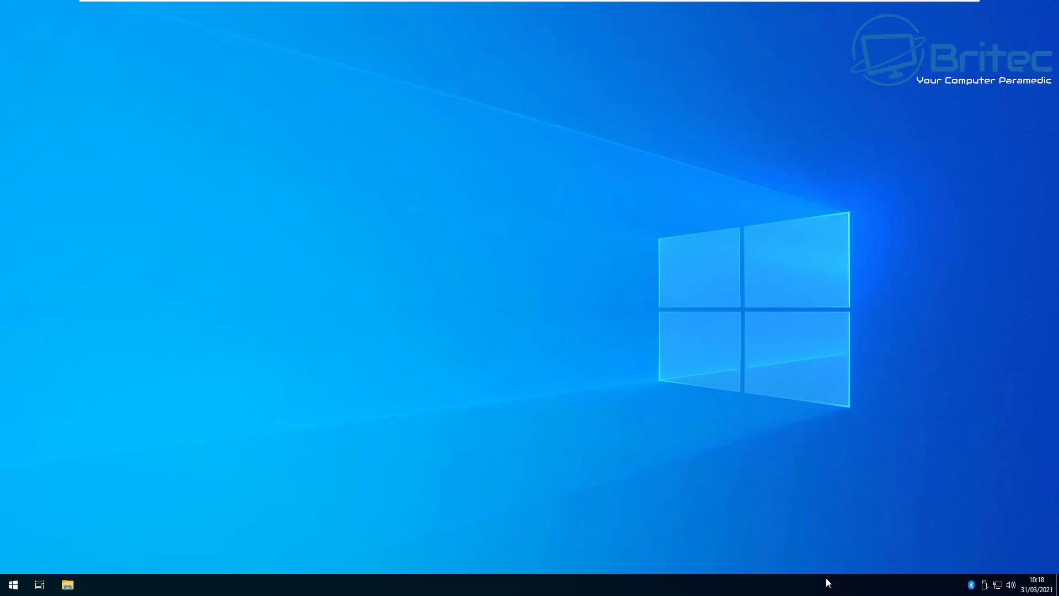
right_click(559, 581)
click(600, 522)
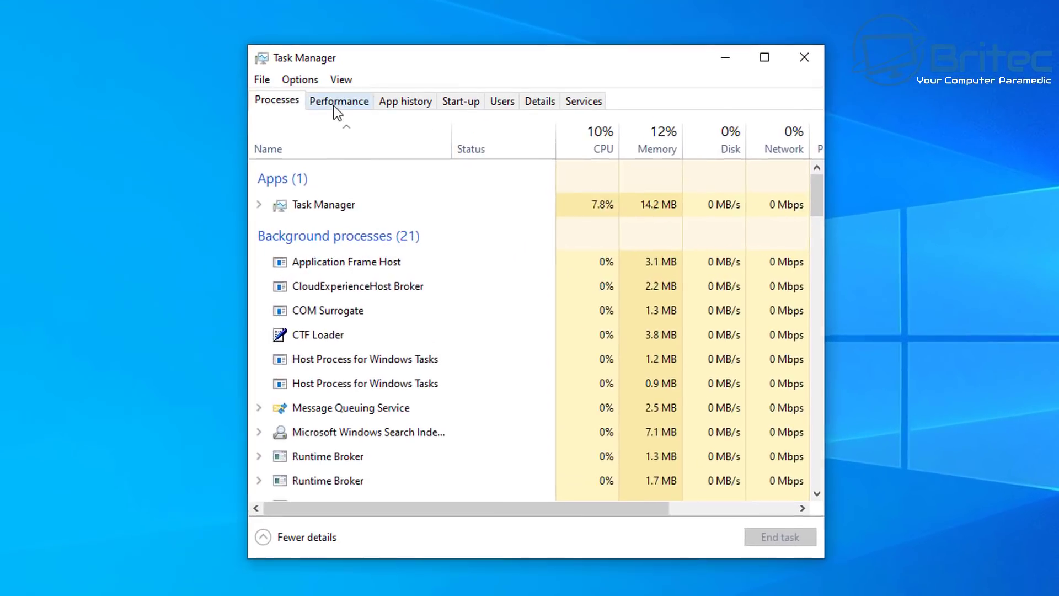
click(355, 122)
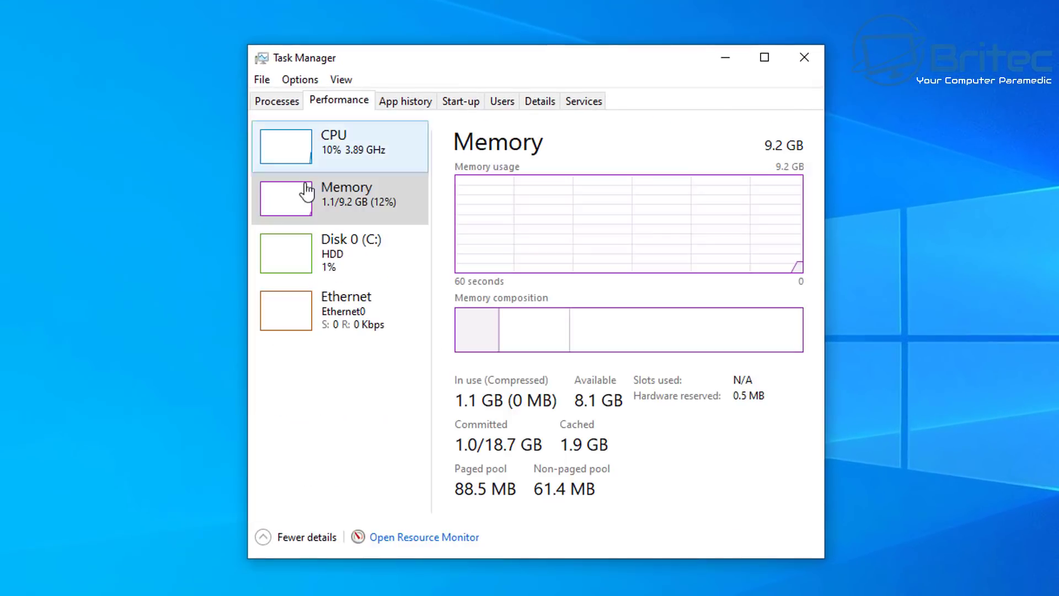
click(802, 59)
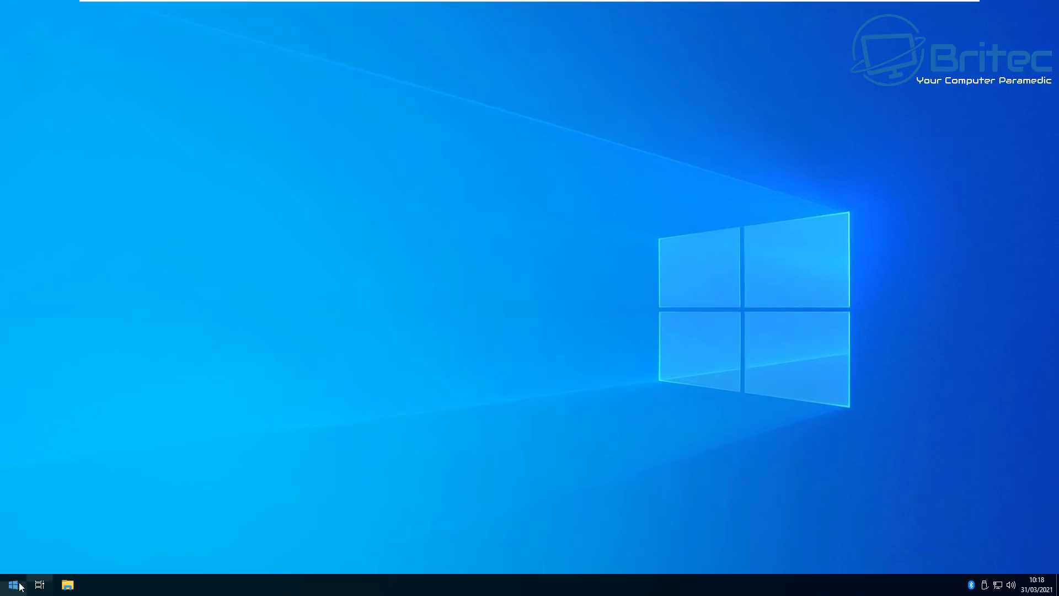
Step: Check the Start menu's Shut down and Restart options and try widening the menu
click(8, 586)
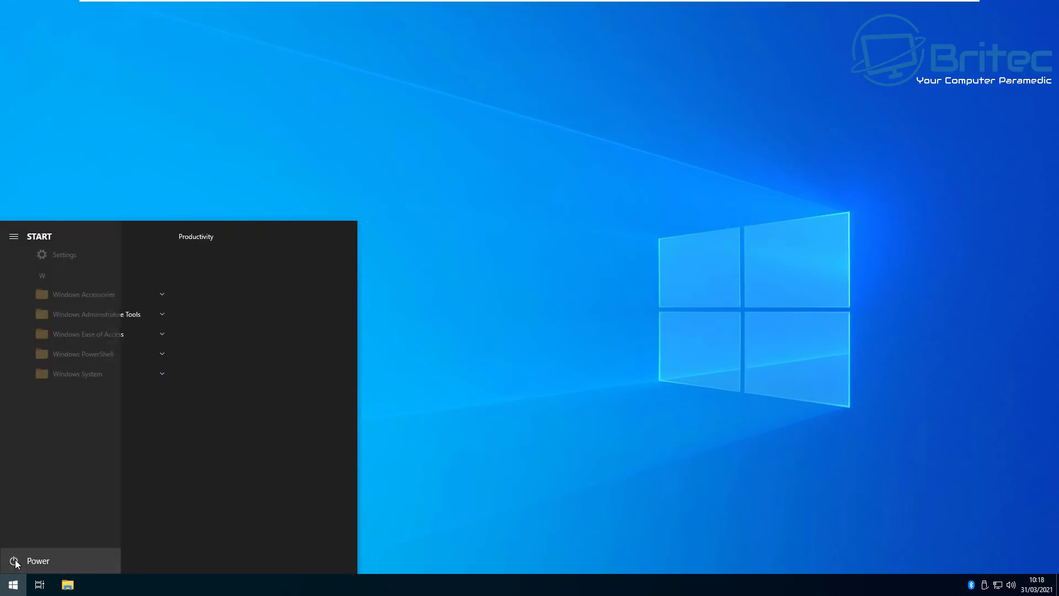
click(14, 561)
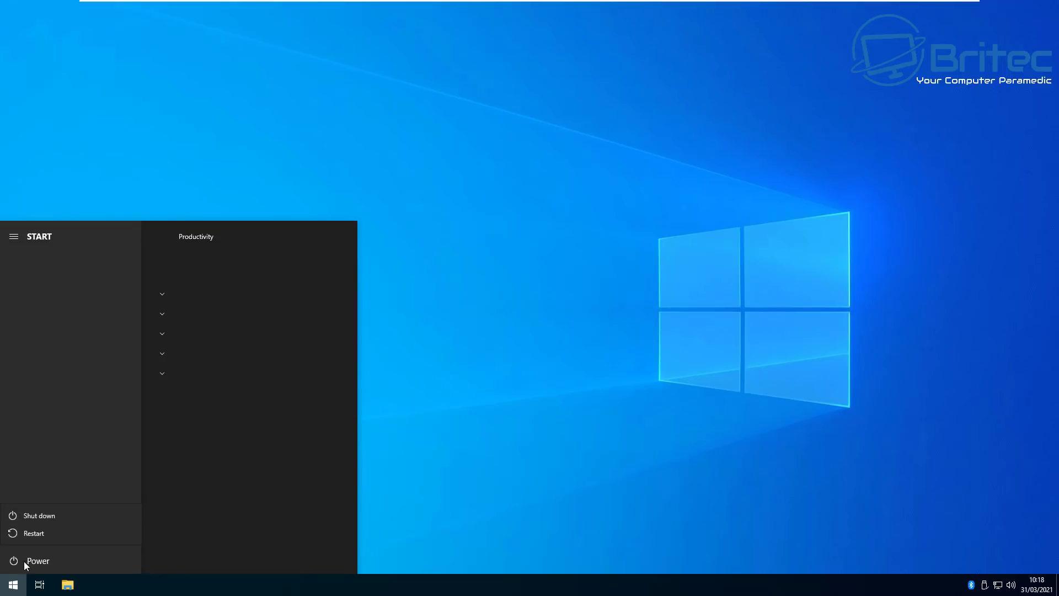
click(221, 504)
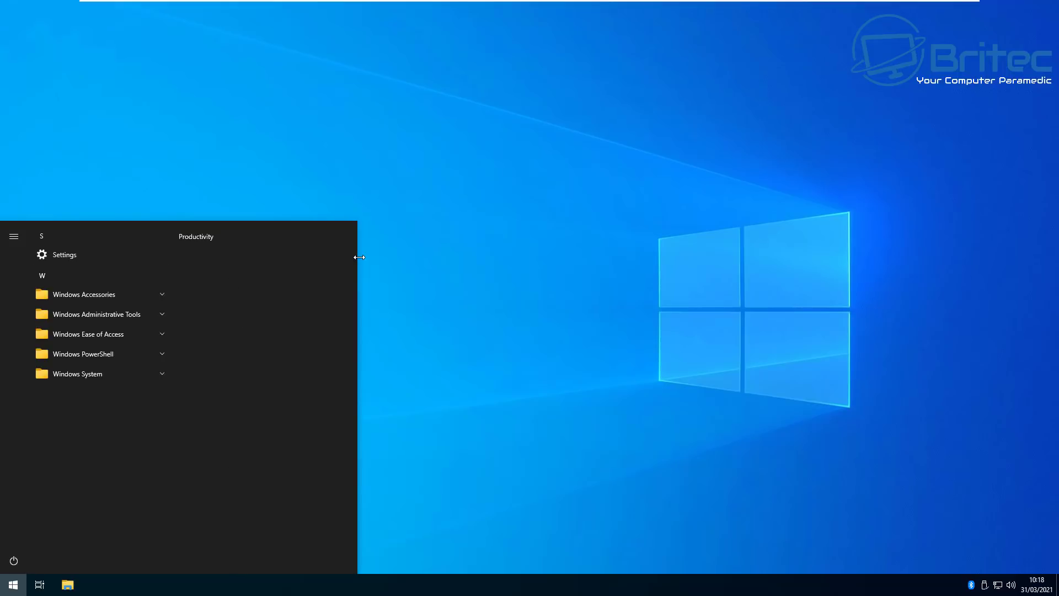
drag(359, 257, 209, 271)
Step: Reopen Settings with Win+I and view the account information page
click(467, 332)
key(super+i)
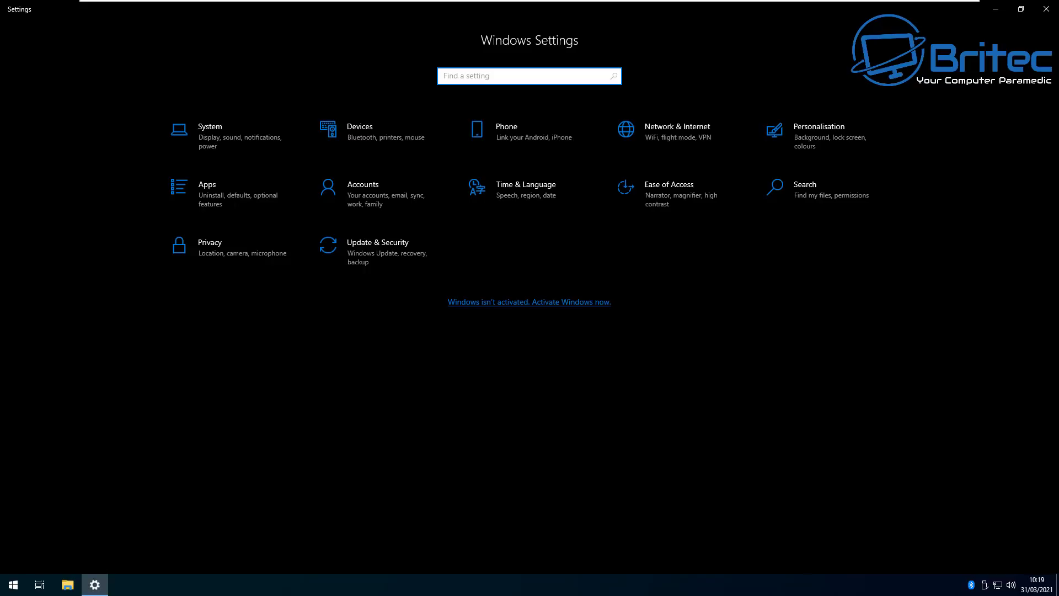
click(366, 183)
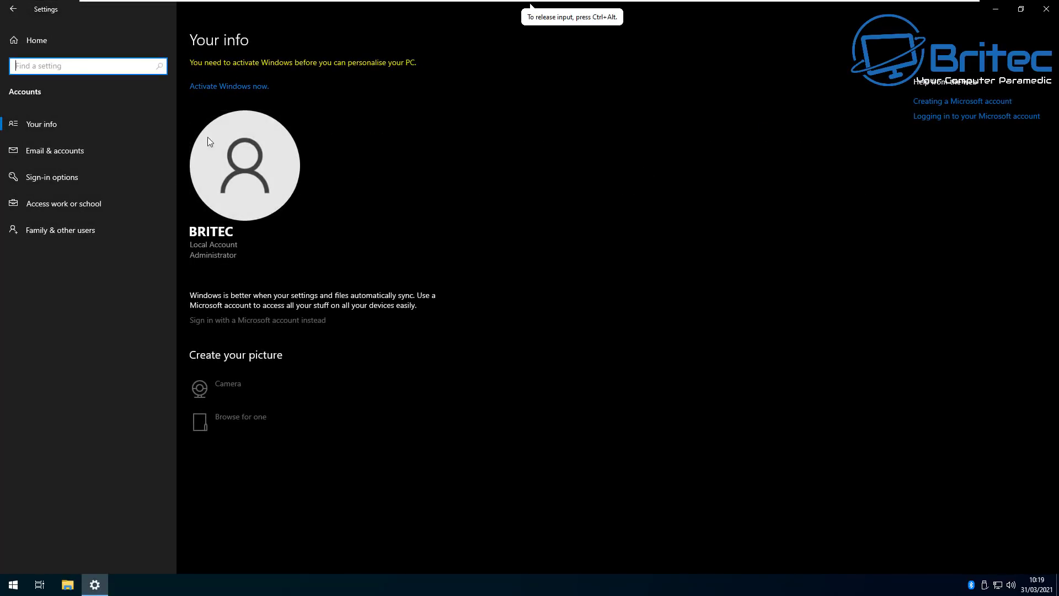
click(15, 10)
Step: Browse Apps & features, Default apps, Offline maps, Apps for websites, Video playback and Startup pages
click(256, 199)
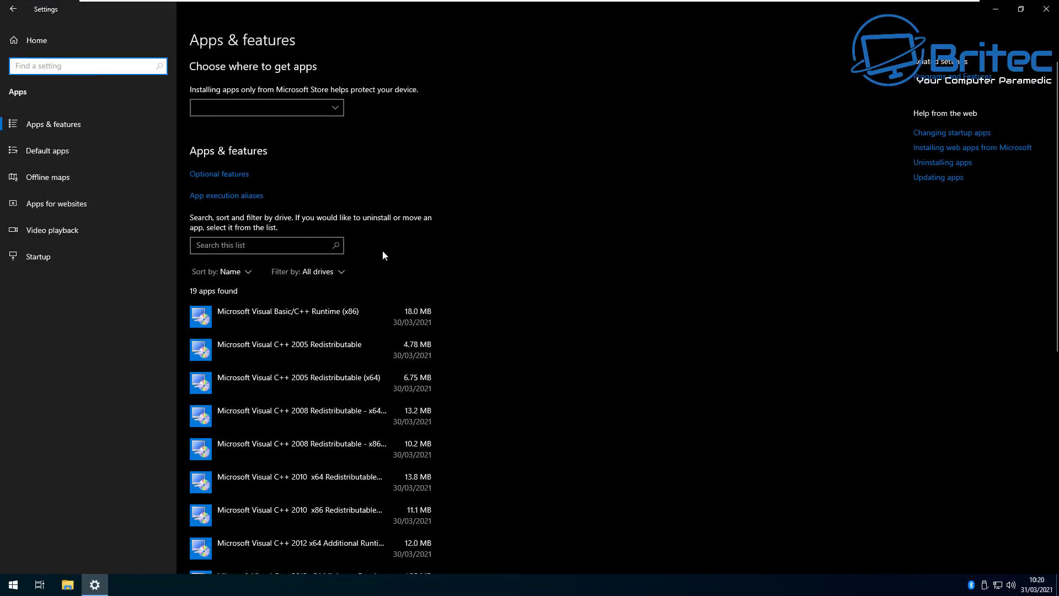
scroll(478, 287, down, 5)
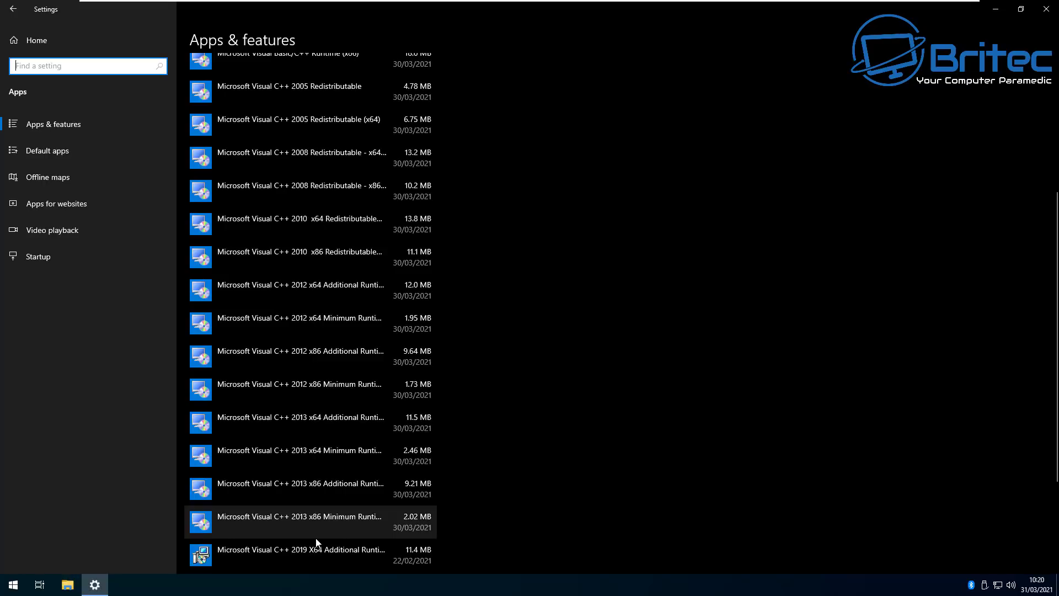
scroll(316, 538, down, 3)
scroll(313, 532, up, 5)
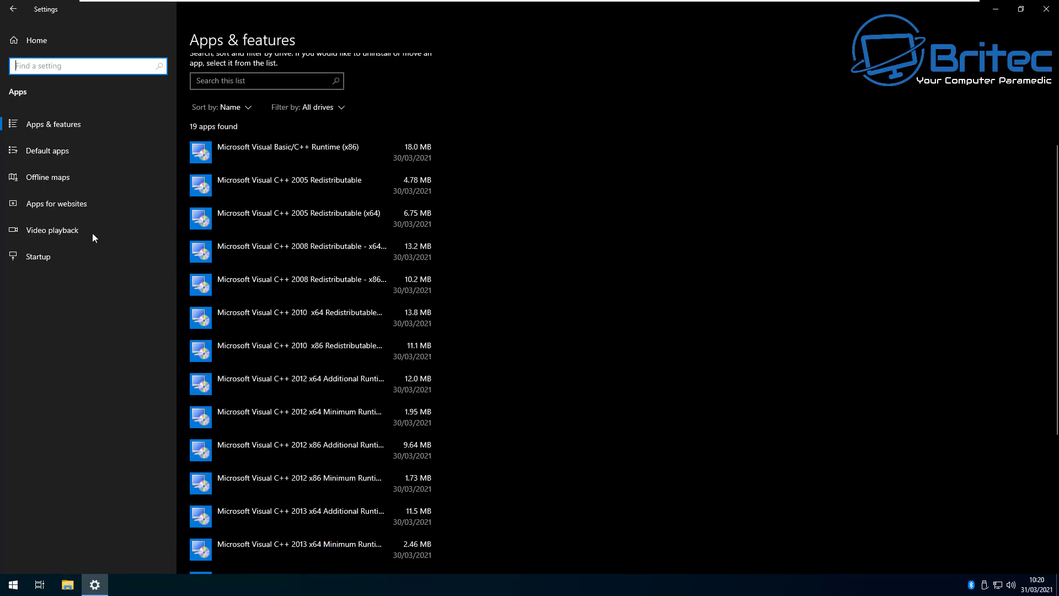
click(43, 147)
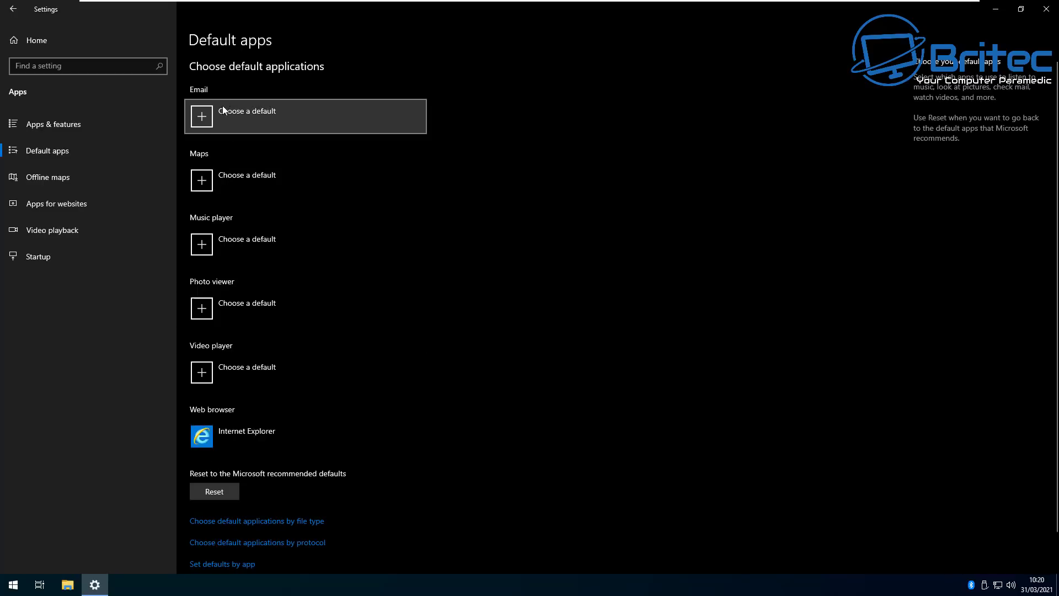
click(36, 176)
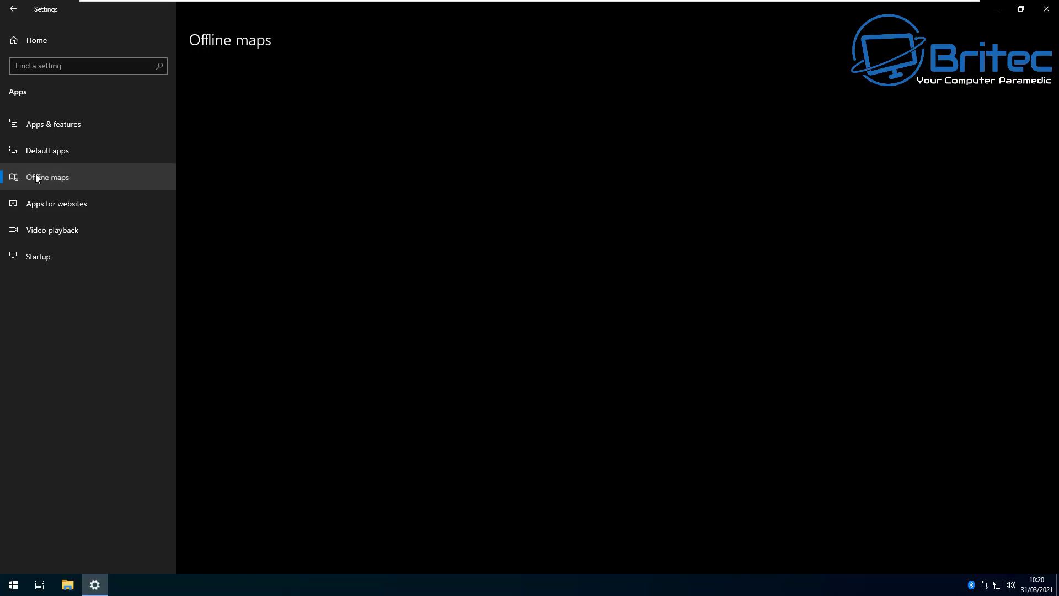
click(41, 207)
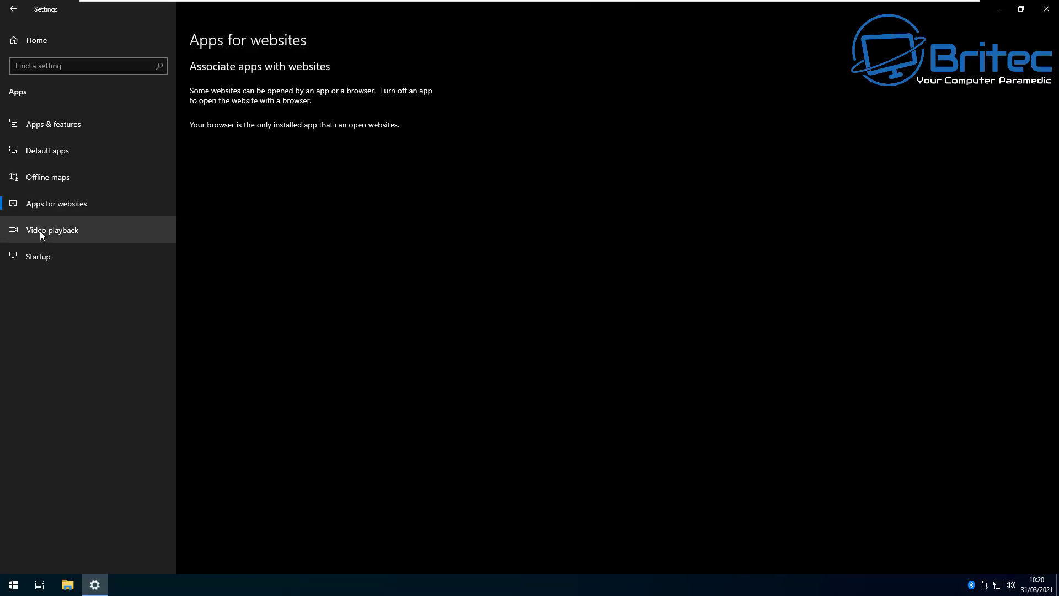
click(37, 233)
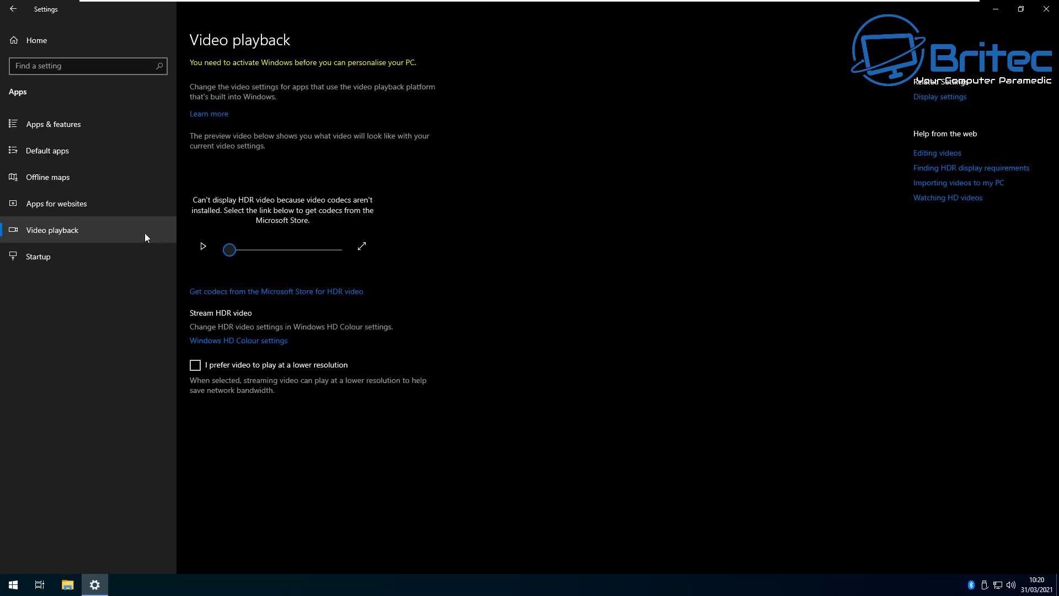
click(31, 256)
click(15, 15)
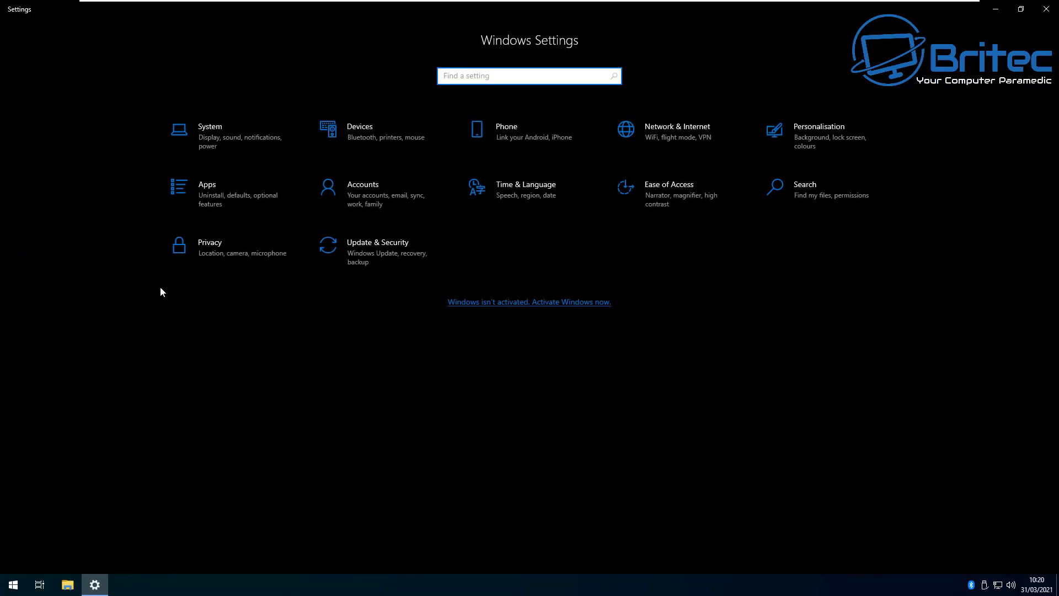
Step: Run a Windows Update check, review the configured update policies, then return to Windows Update
click(376, 247)
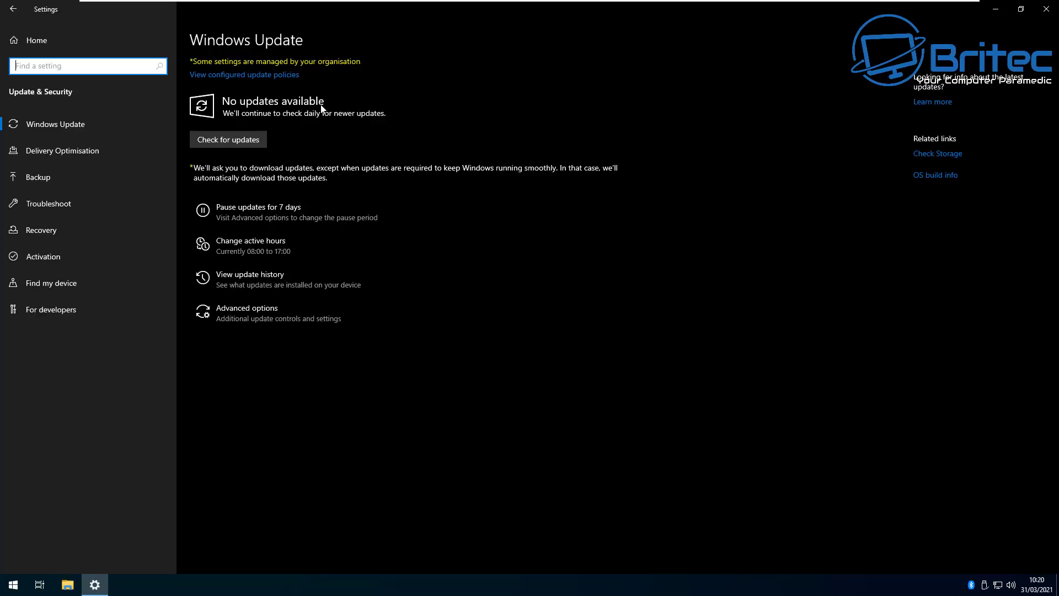
click(224, 138)
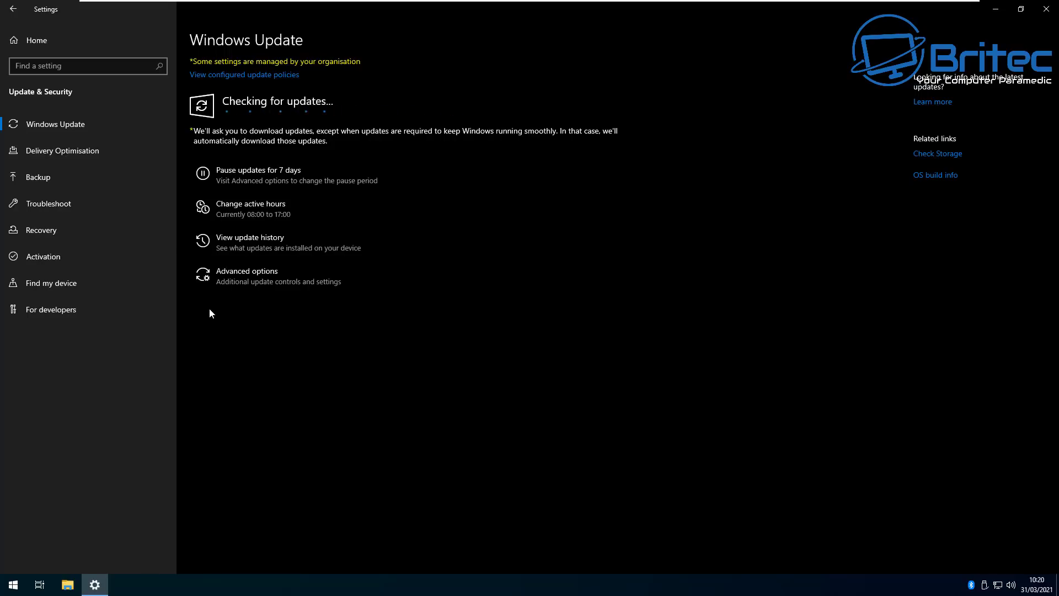
click(255, 74)
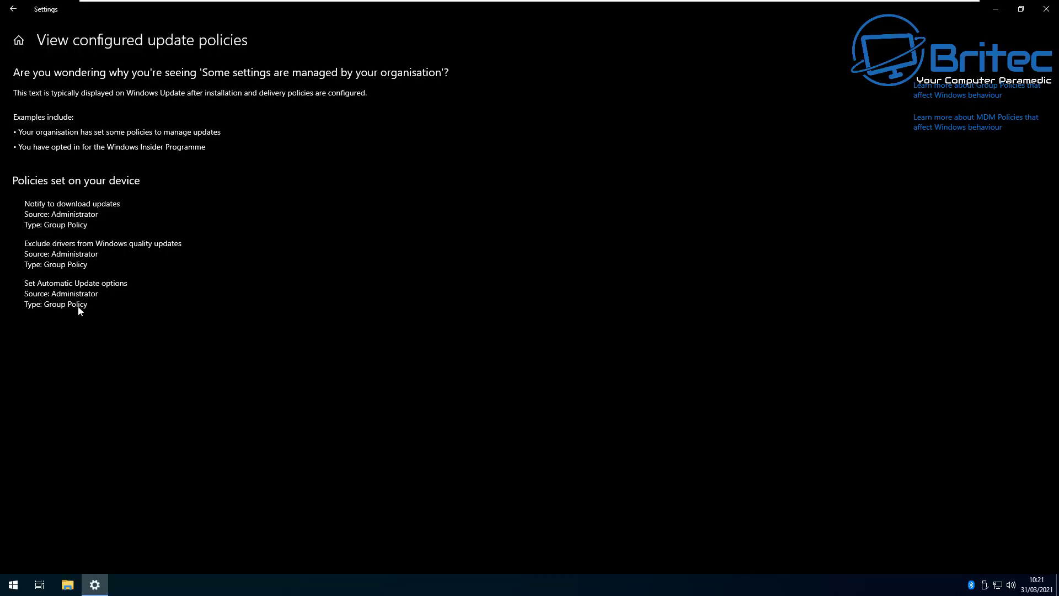
click(14, 9)
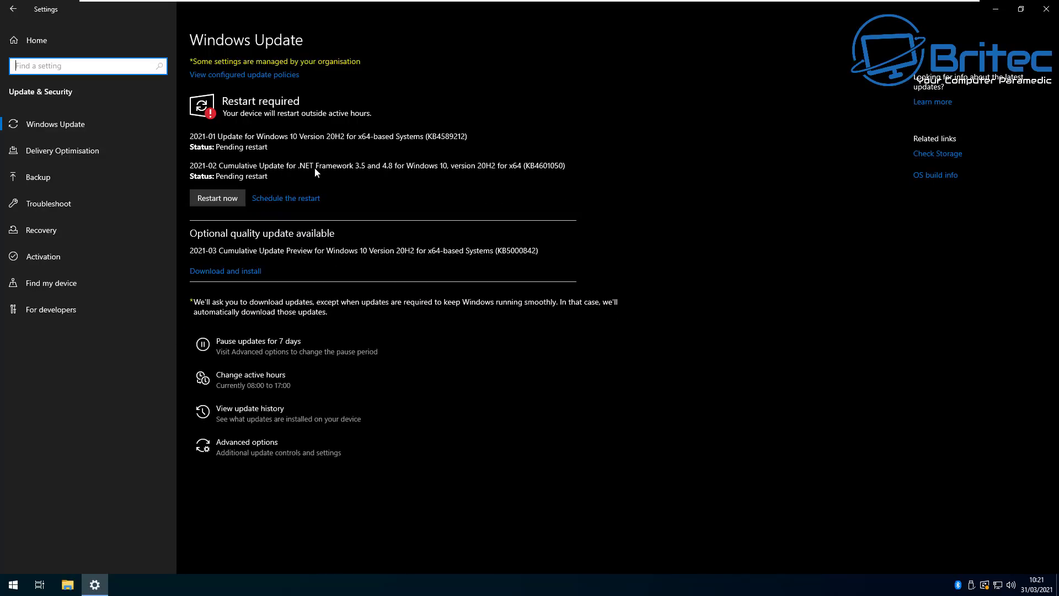
Step: Look at the restart scheduling options, search Settings for 'control panel', then go back
click(273, 201)
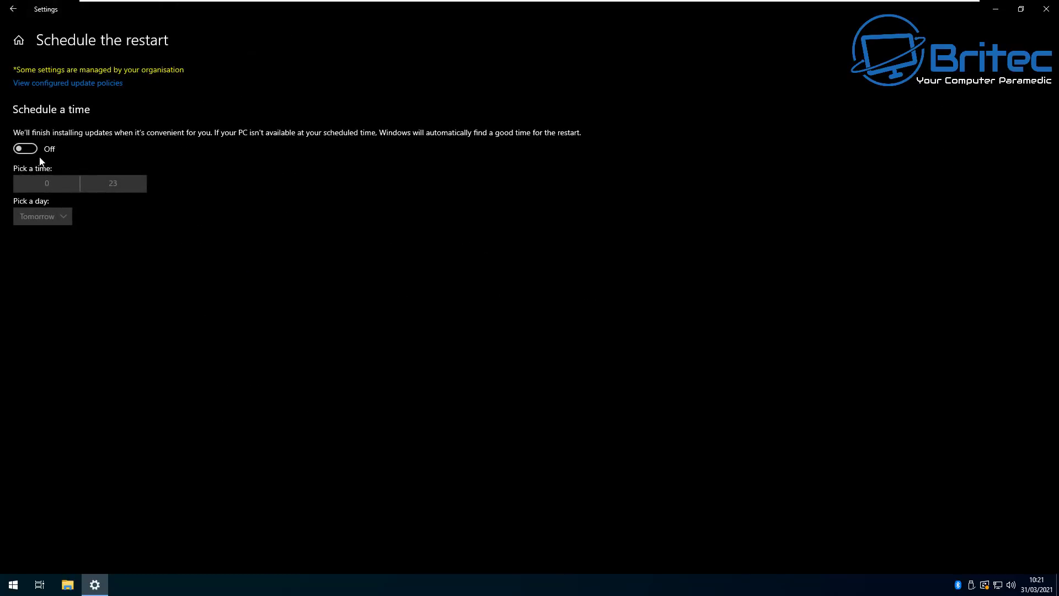
click(13, 9)
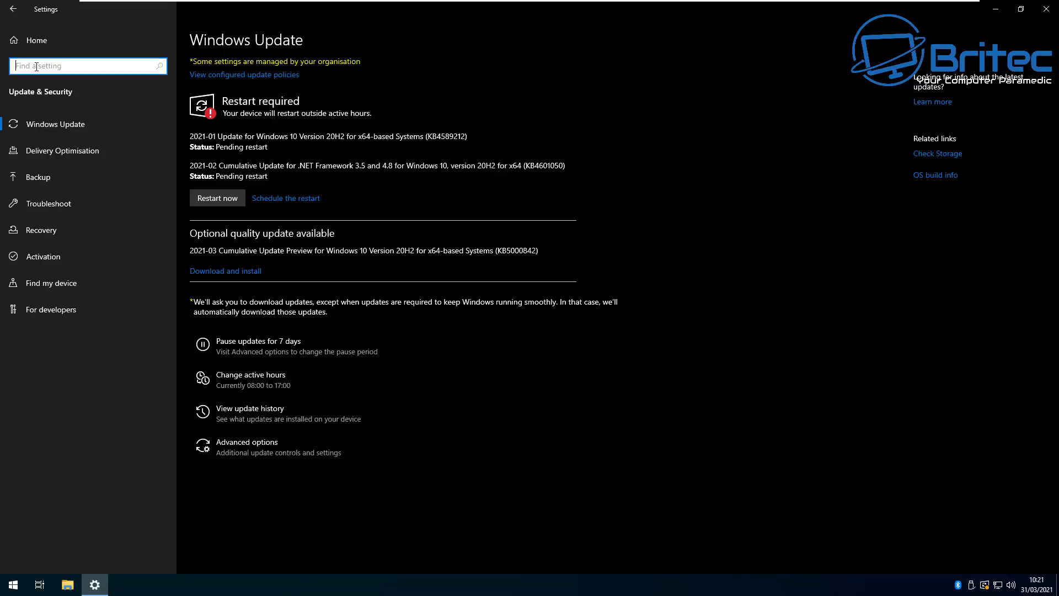
text(control panel)
key(Return)
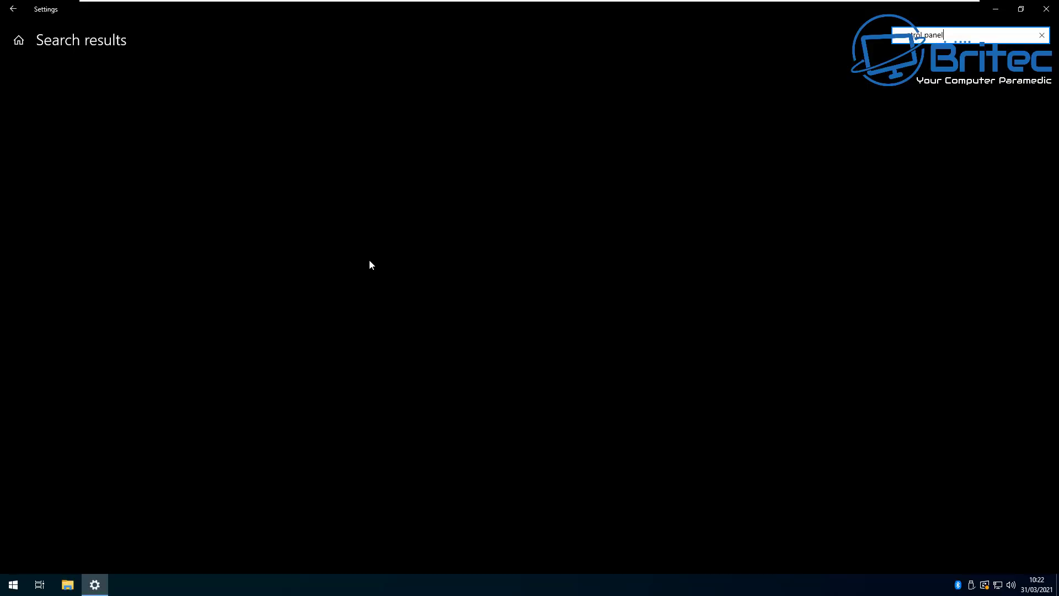
key(alt+Left)
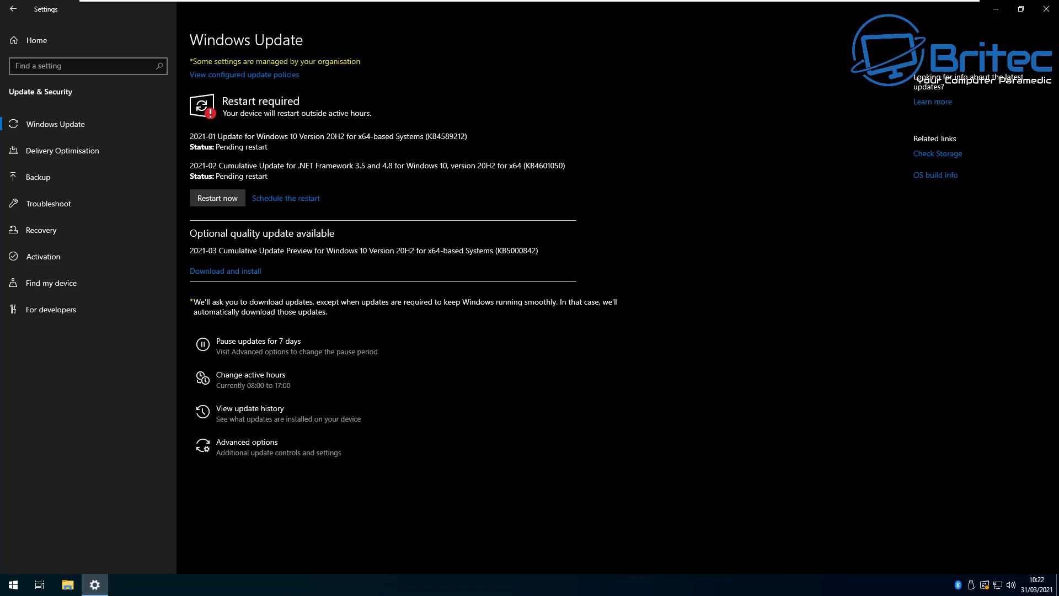
Step: Browse Delivery Optimisation, Backup, Troubleshoot, Recovery, Activation, Find my device and For developers, then return Home
click(44, 150)
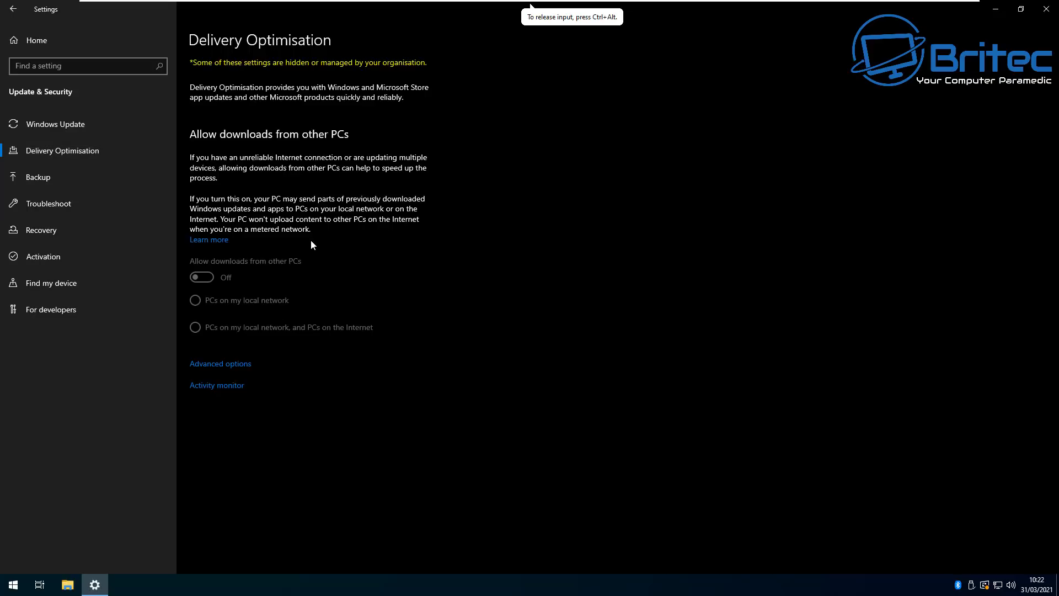
click(34, 182)
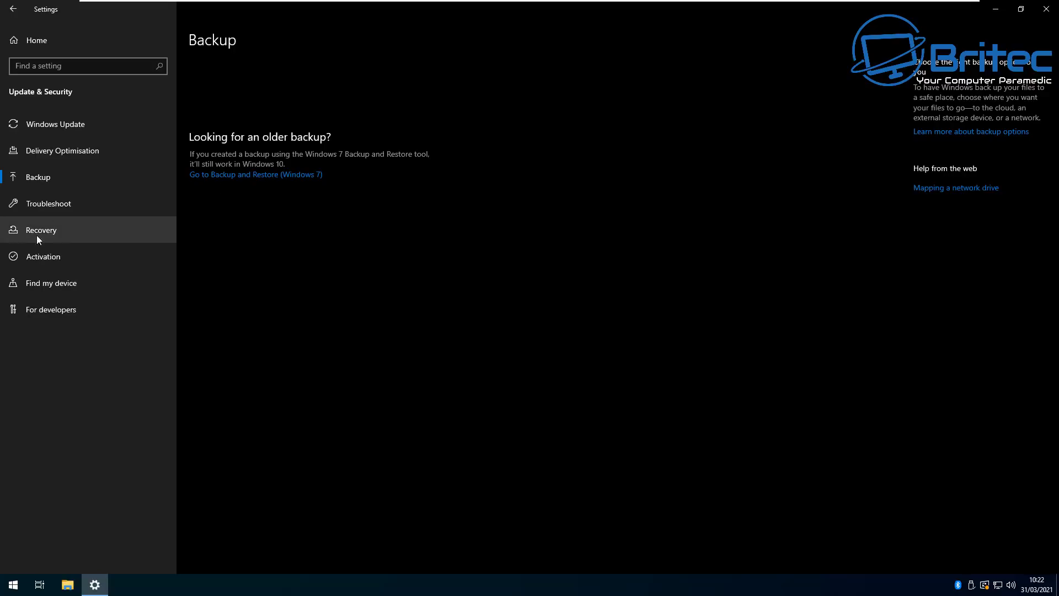
click(25, 204)
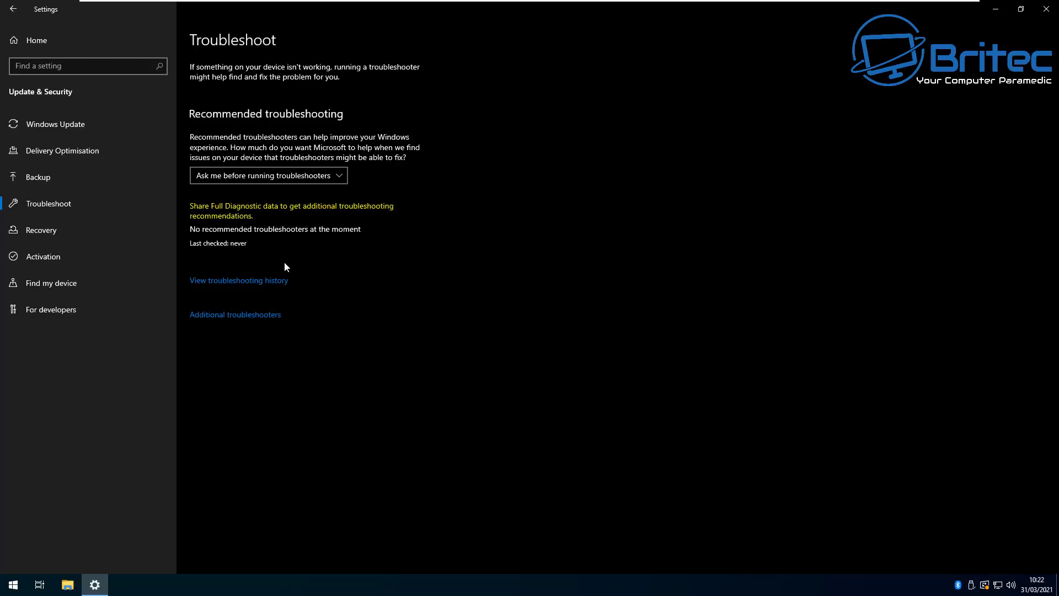
click(39, 231)
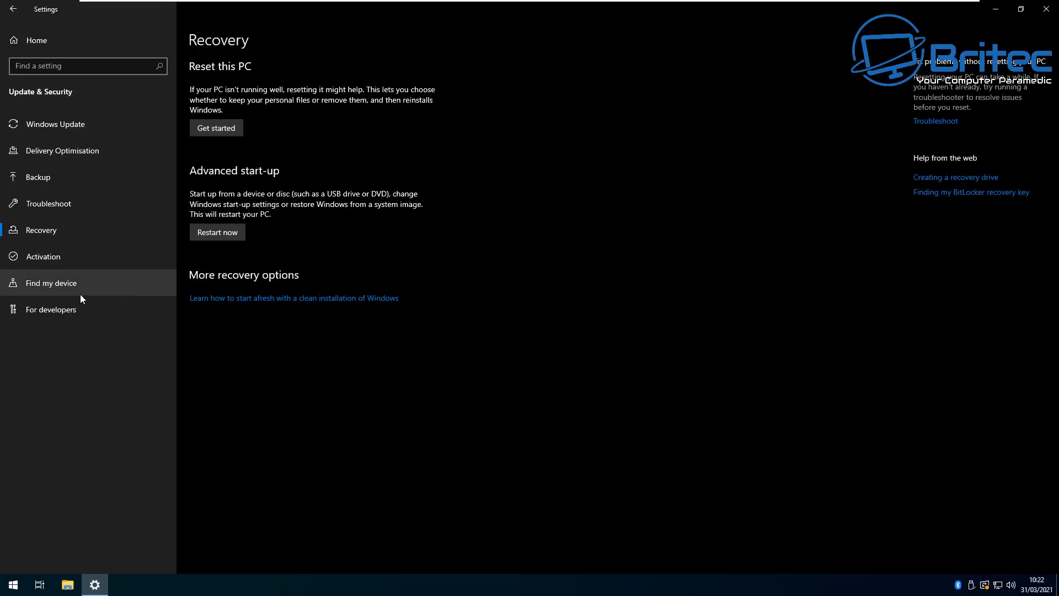
click(41, 262)
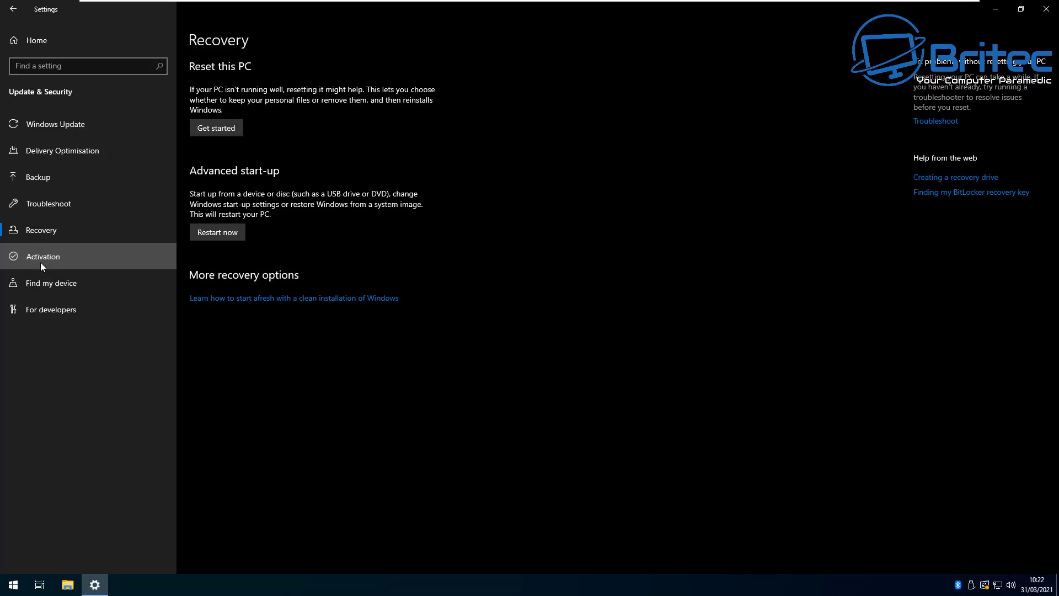
click(42, 284)
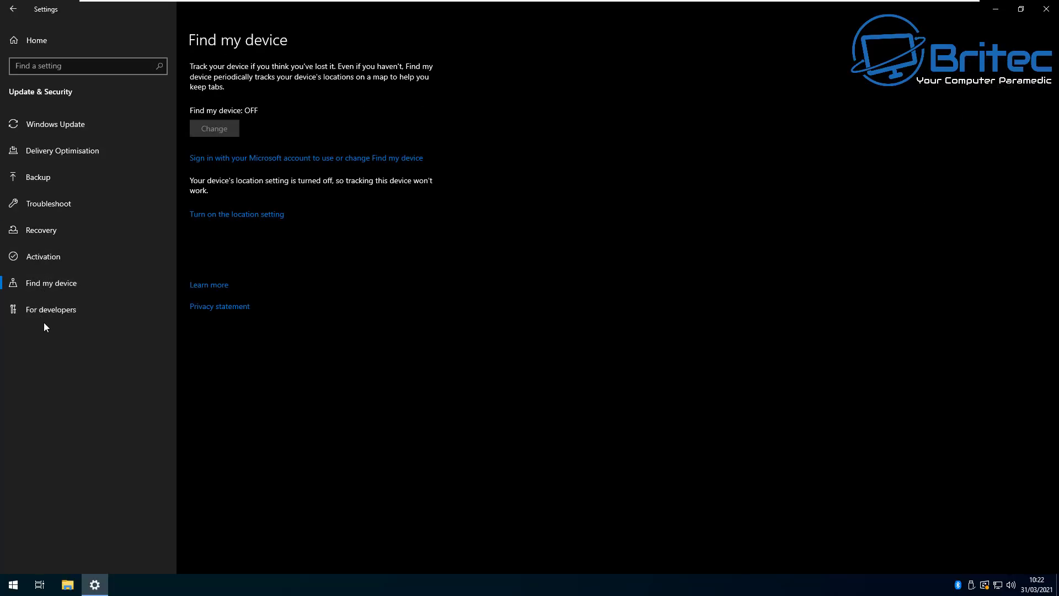
click(42, 312)
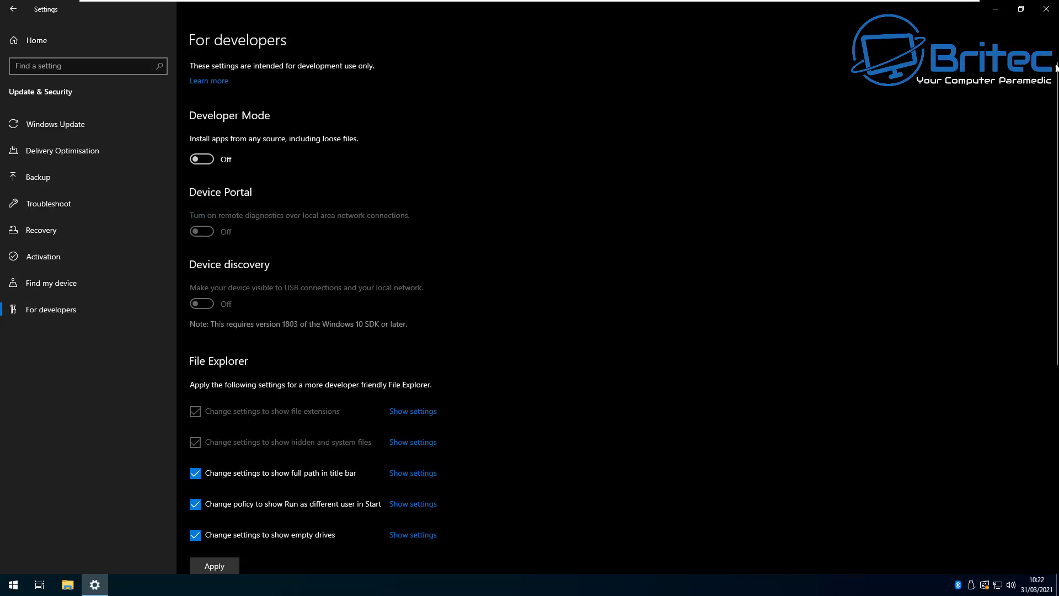
click(32, 39)
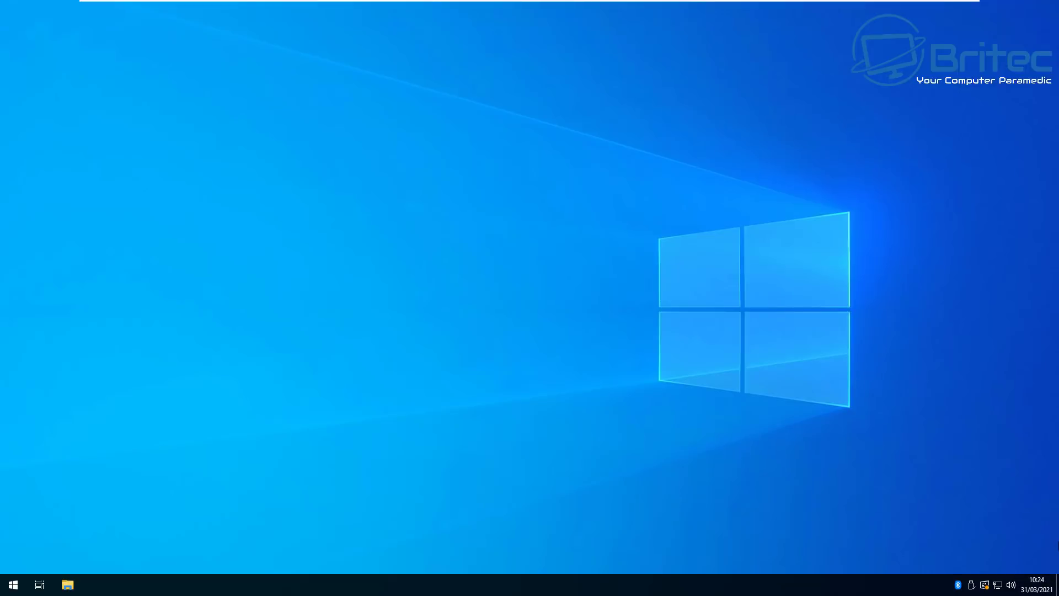
Step: Launch Control Panel from the Start menu's Windows System folder
click(13, 584)
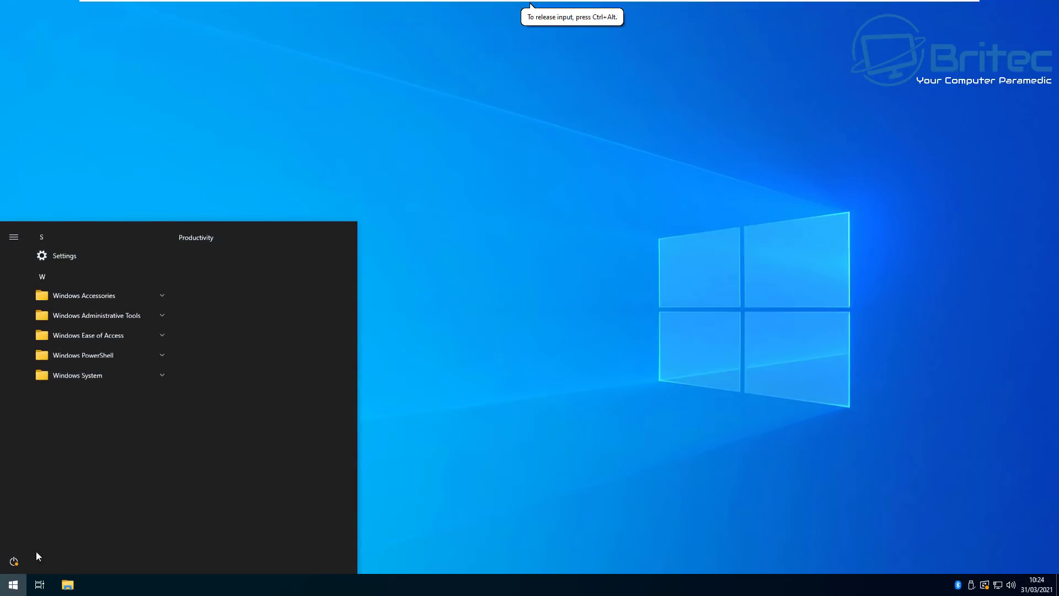
click(160, 374)
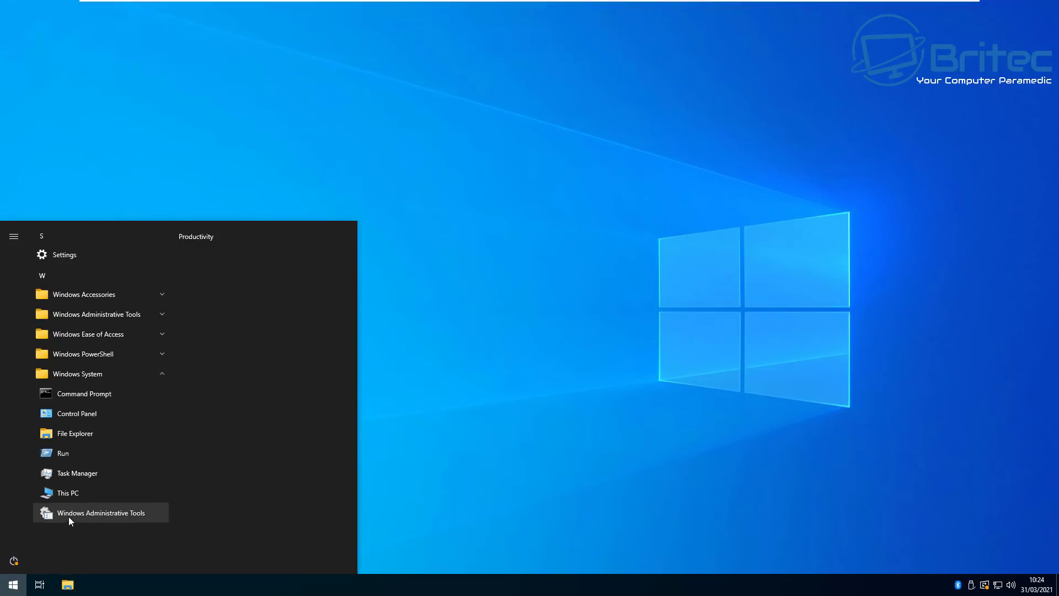
click(78, 410)
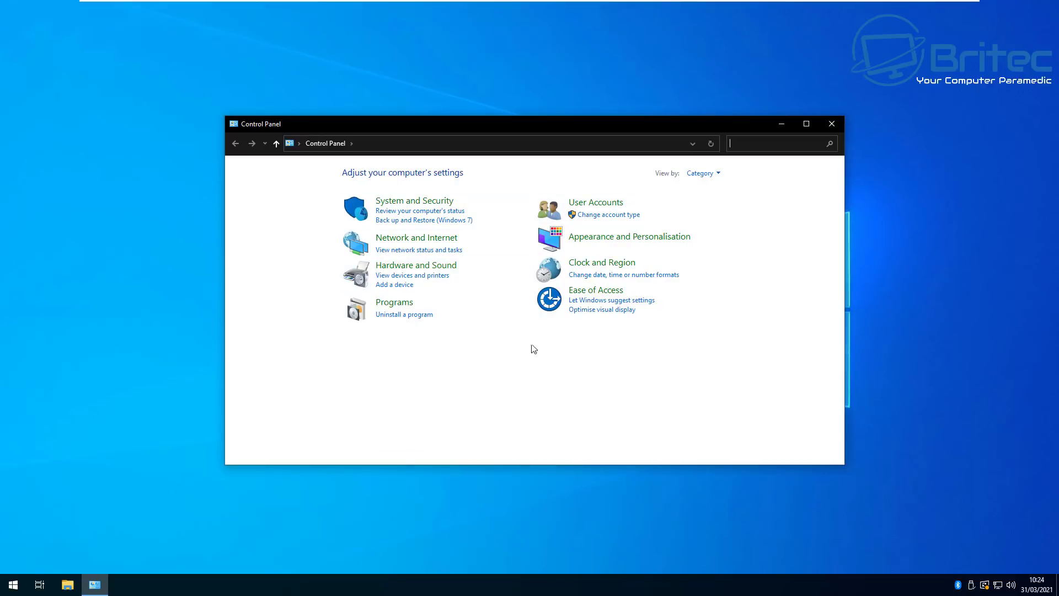
Step: Show all Control Panel items as large icons, then close the window
click(719, 174)
click(716, 206)
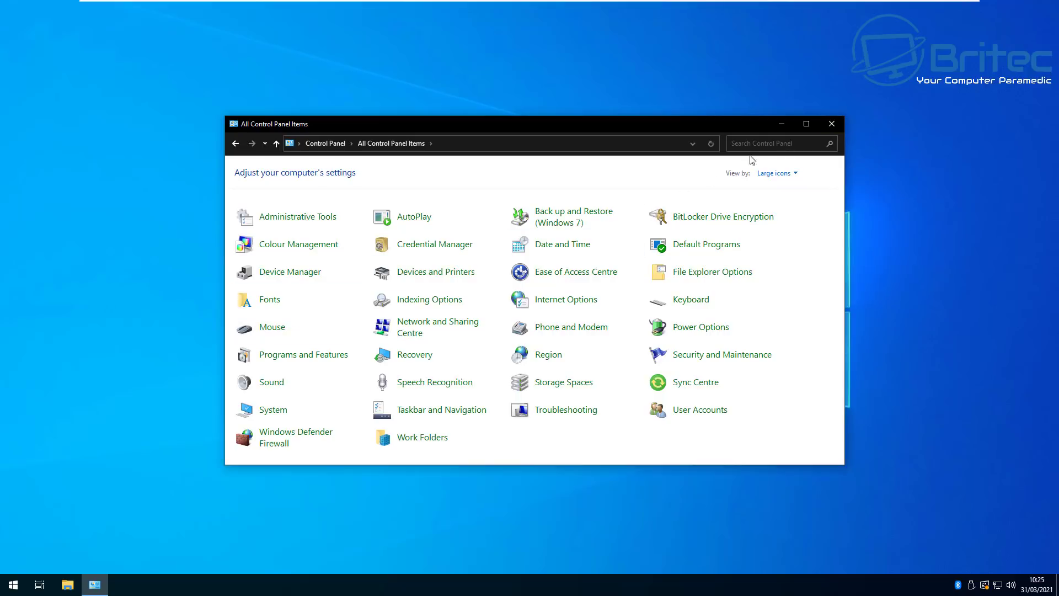
click(832, 124)
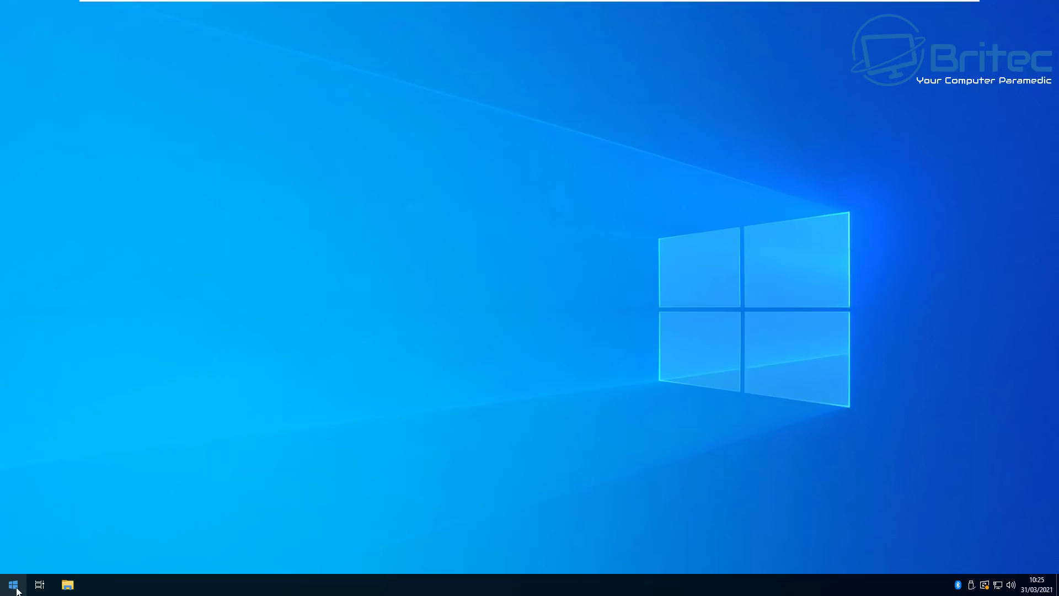
click(12, 585)
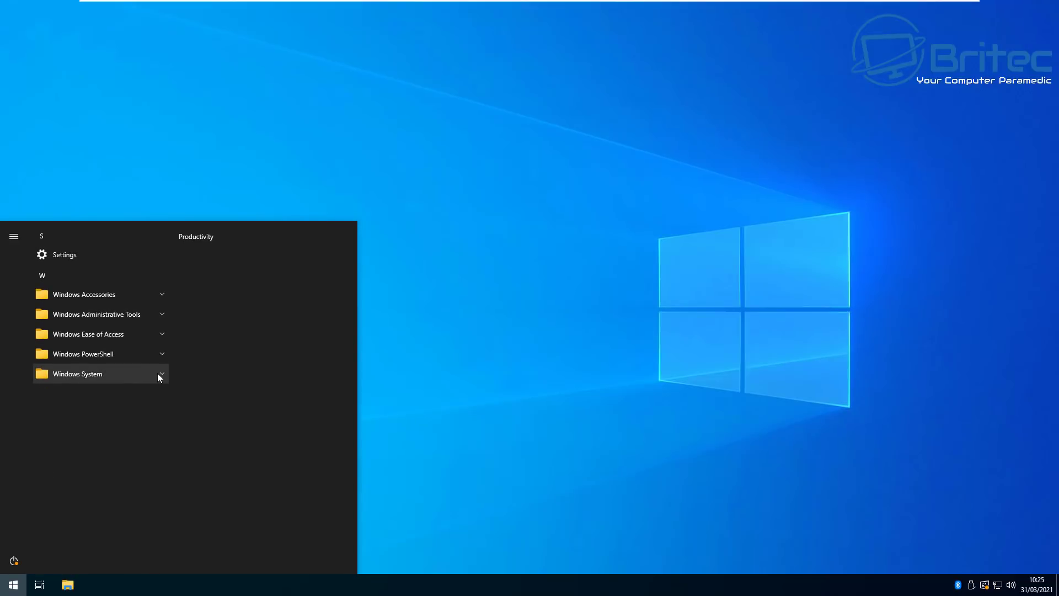
right_click(14, 586)
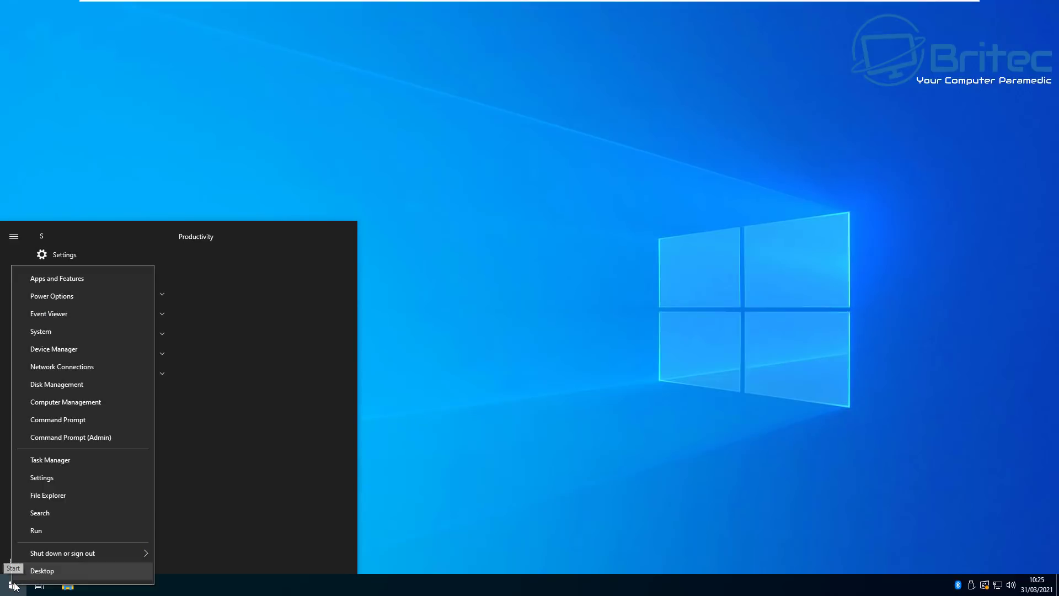
click(517, 484)
right_click(14, 583)
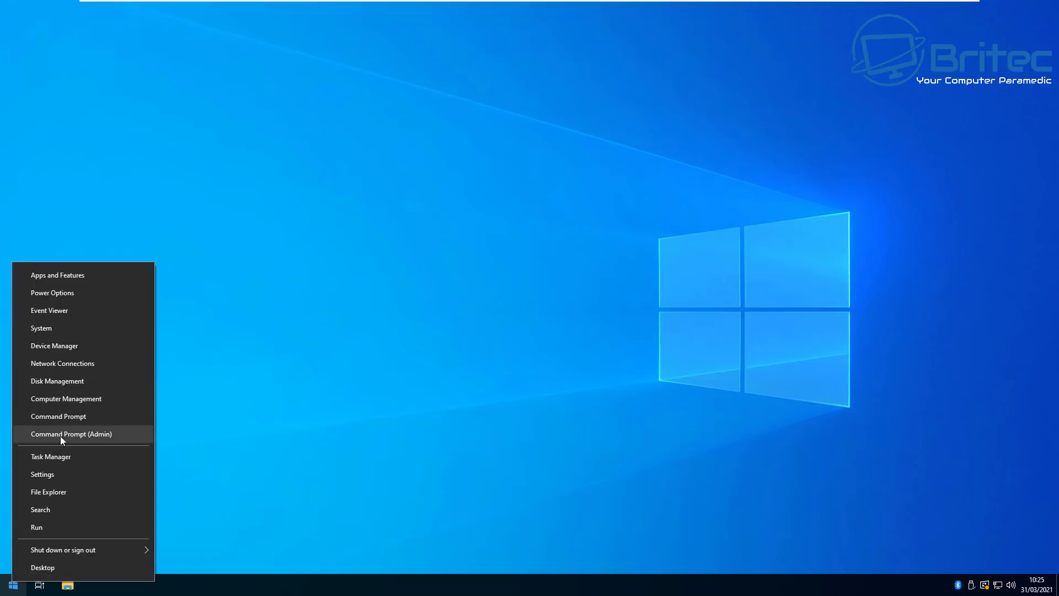
click(95, 433)
drag(311, 112, 413, 139)
click(734, 134)
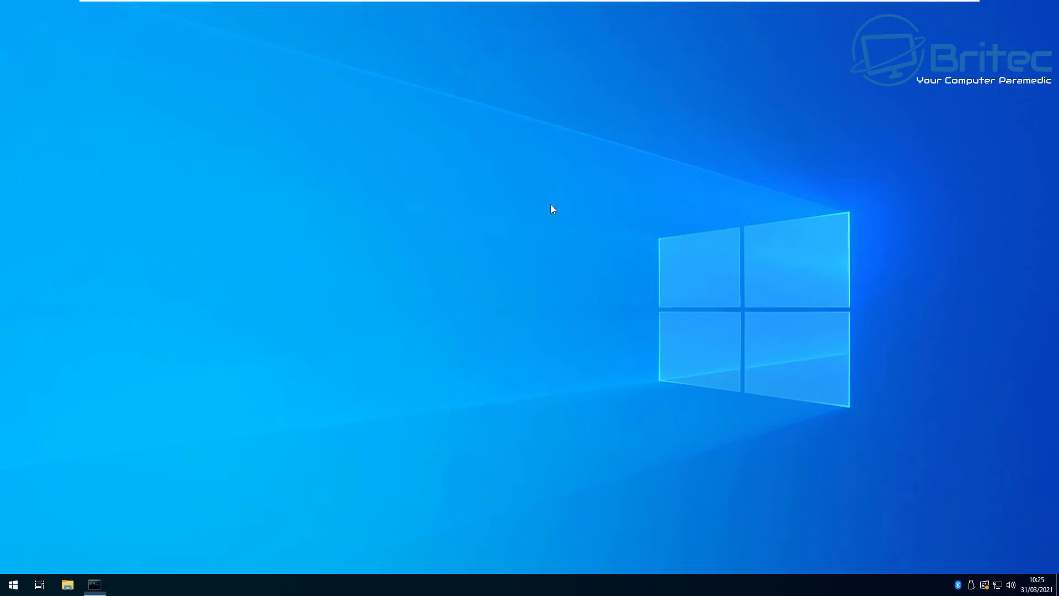
click(12, 583)
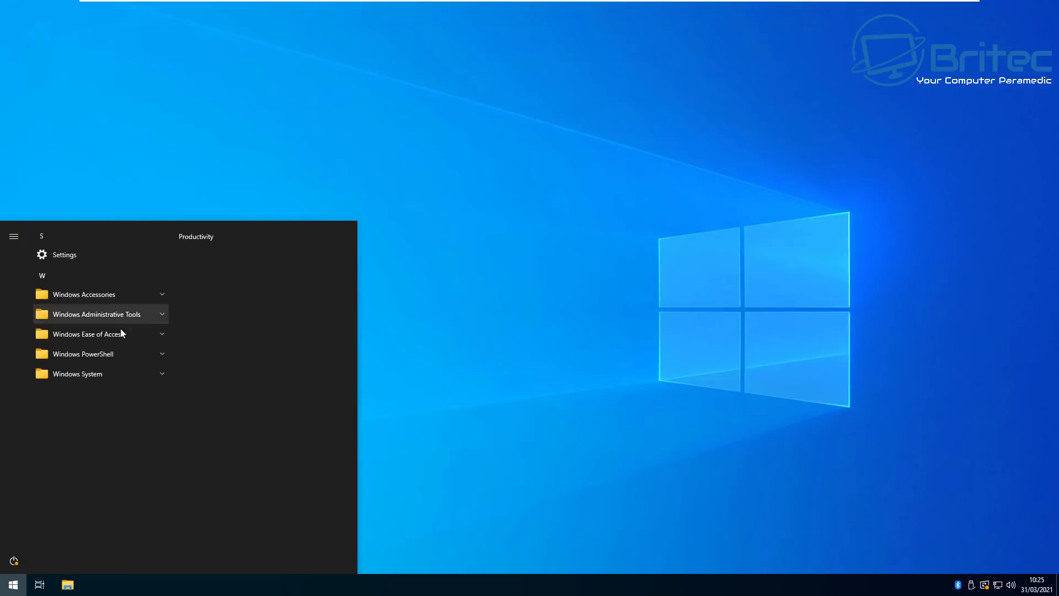
click(161, 355)
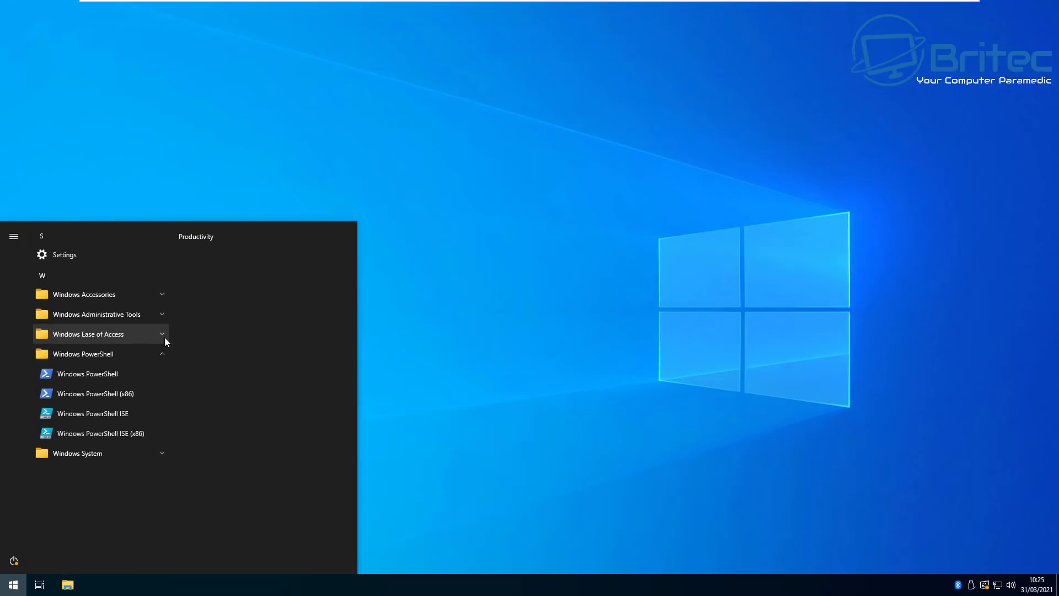
click(164, 334)
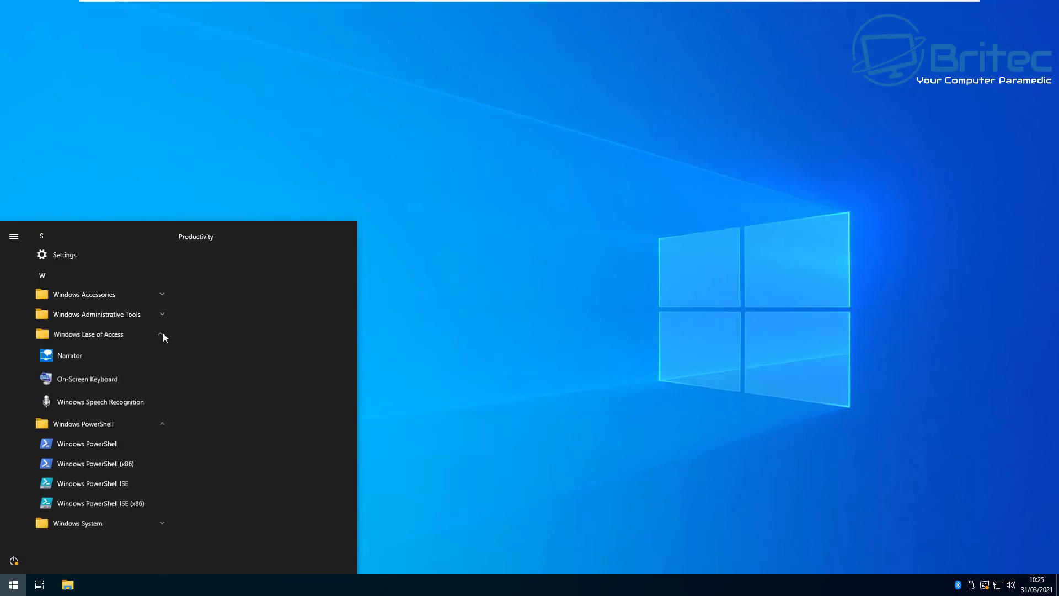
click(161, 294)
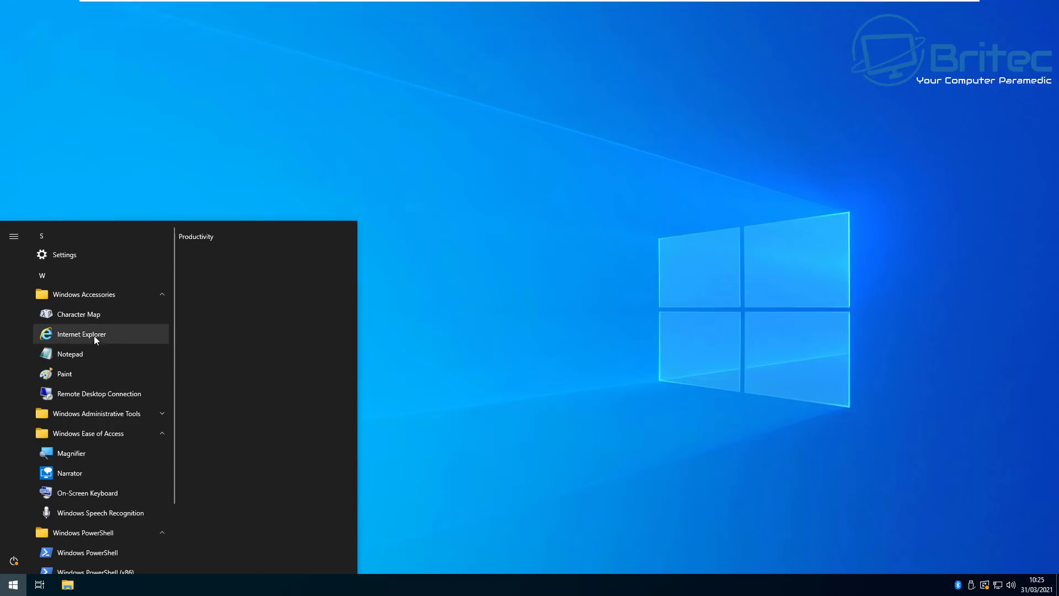
click(162, 295)
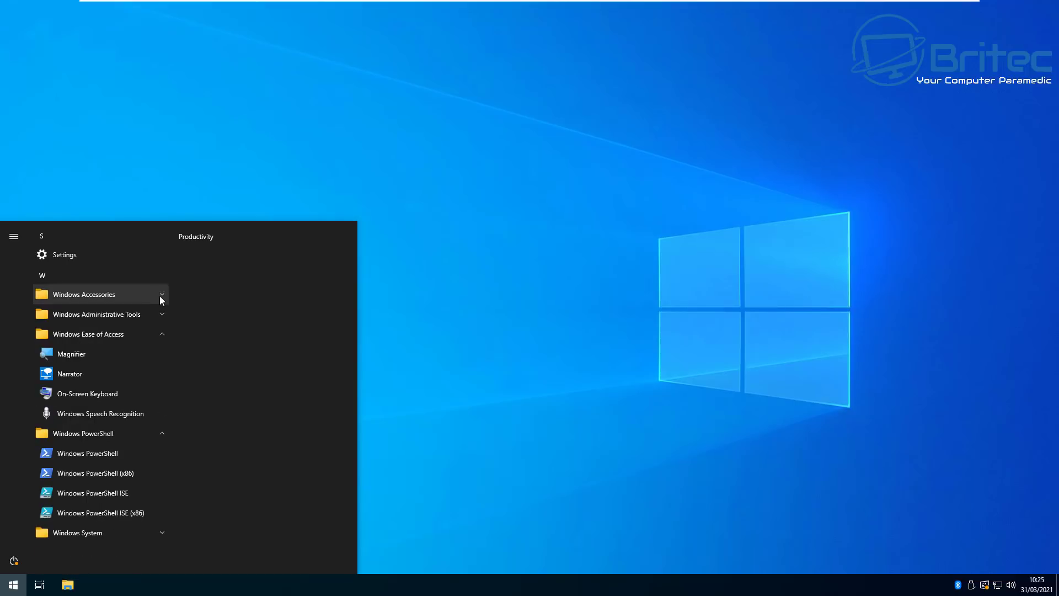
click(162, 333)
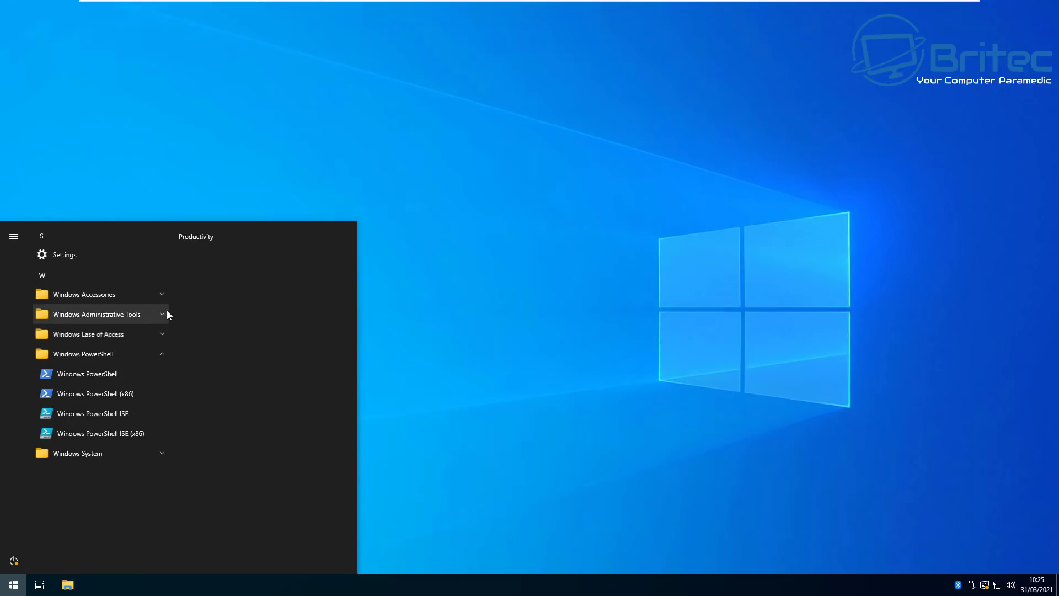
click(164, 353)
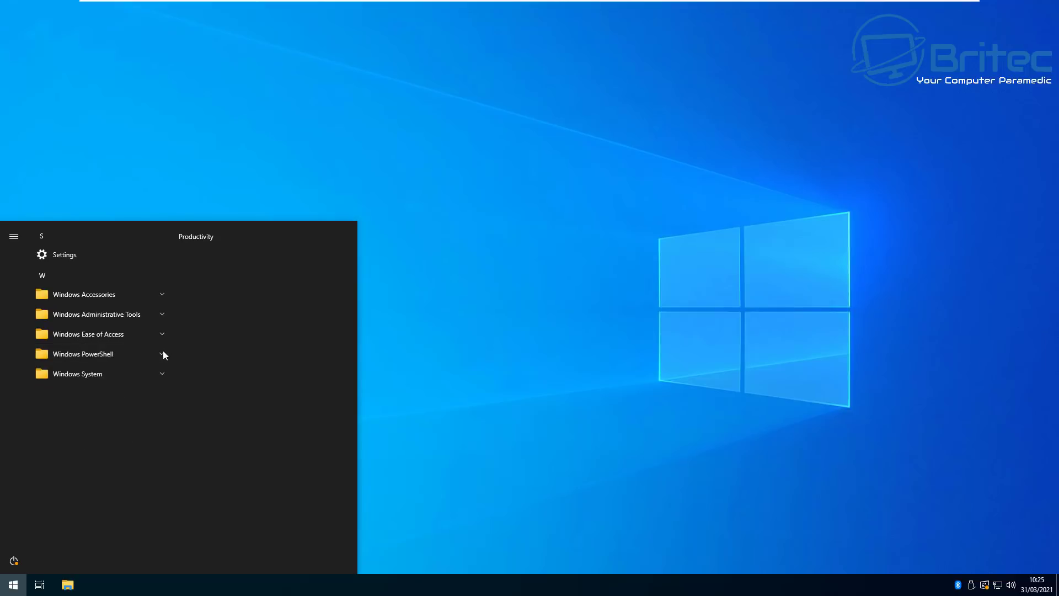
click(14, 237)
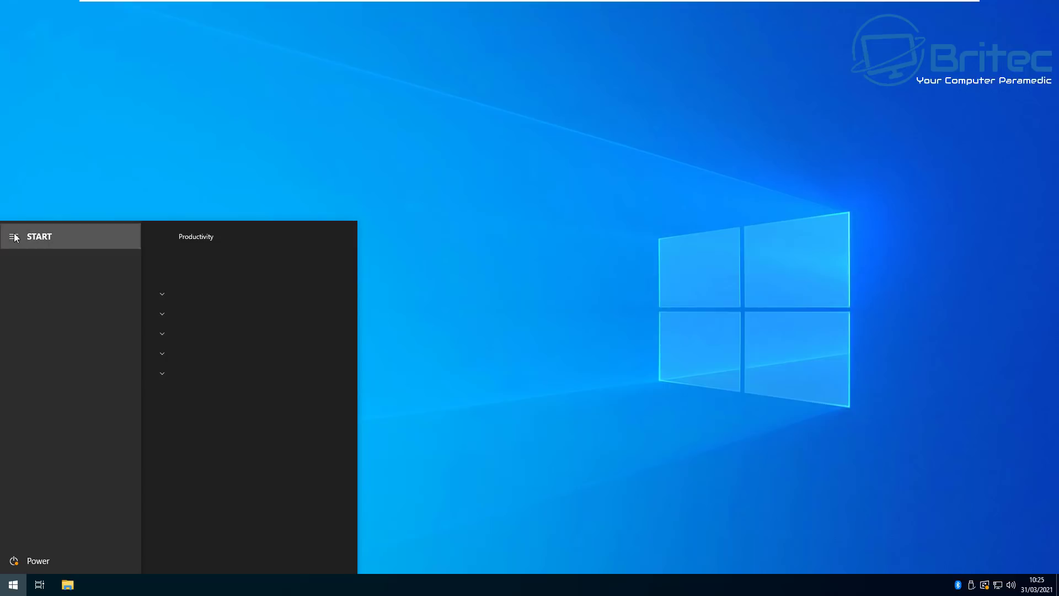
click(502, 281)
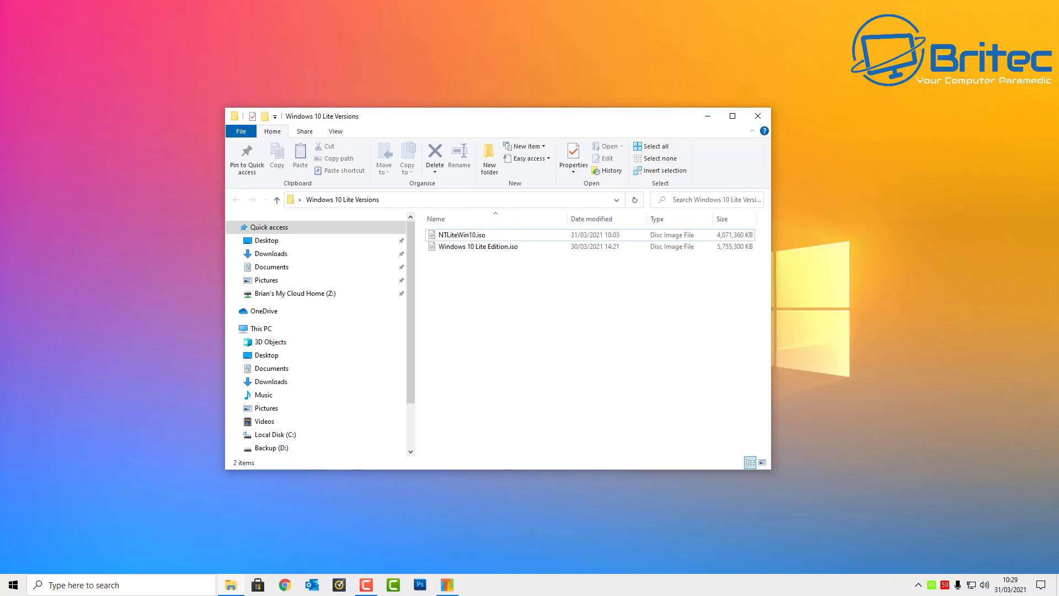
Step: Compare the sizes of Windows 10 Lite Edition.iso and NTLiteWin10.iso (3.88 GB), then close the folder
mouse_move(486, 248)
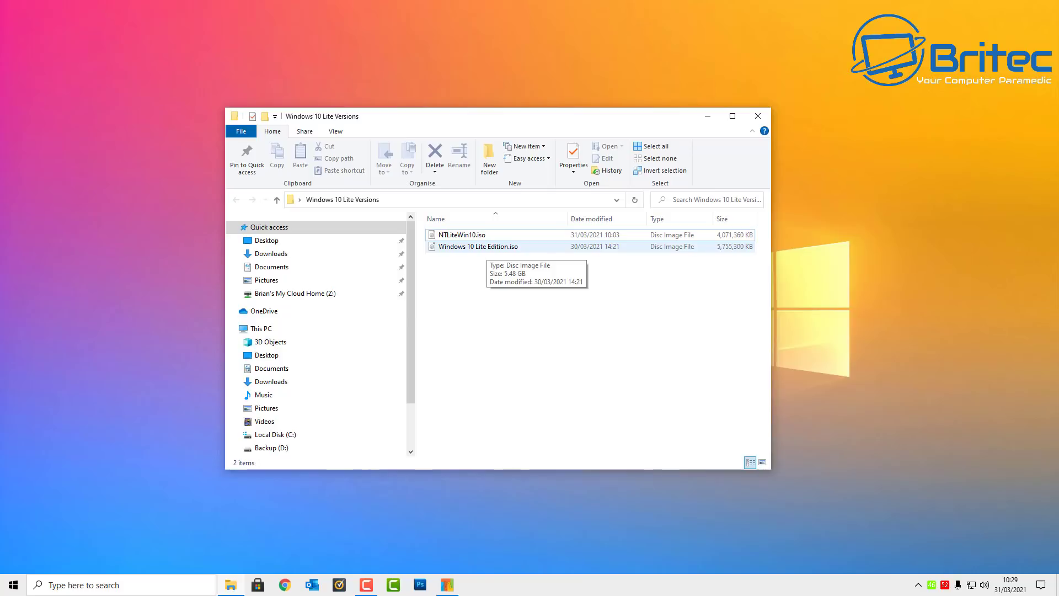
click(480, 246)
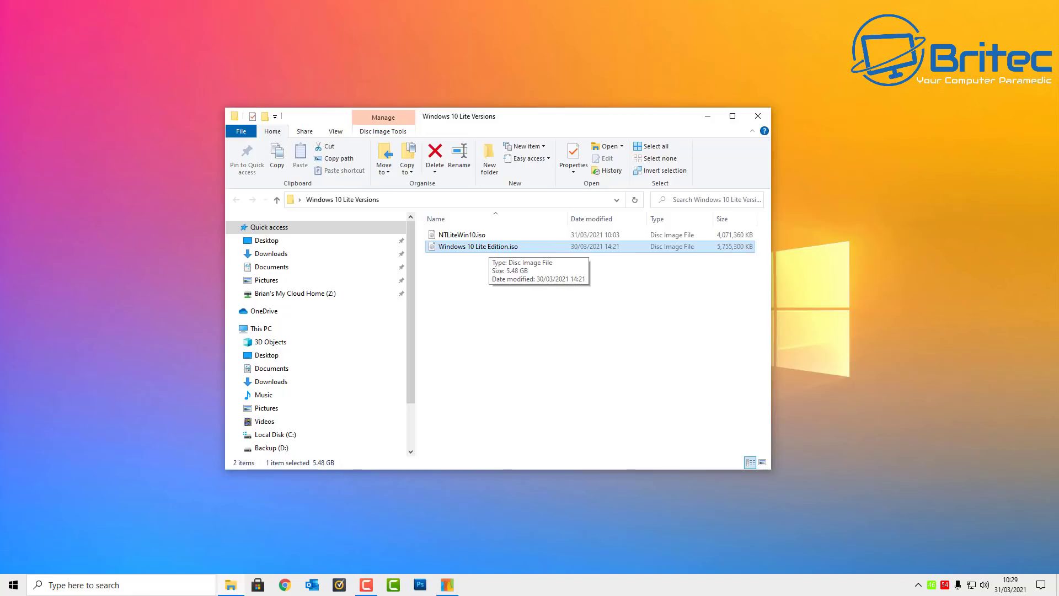
click(461, 234)
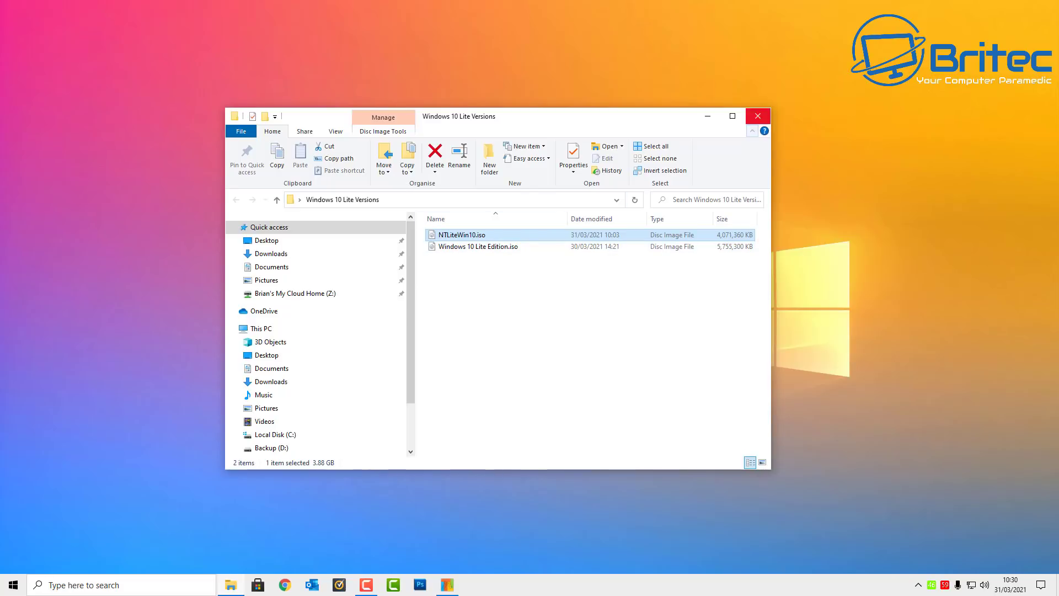
click(758, 115)
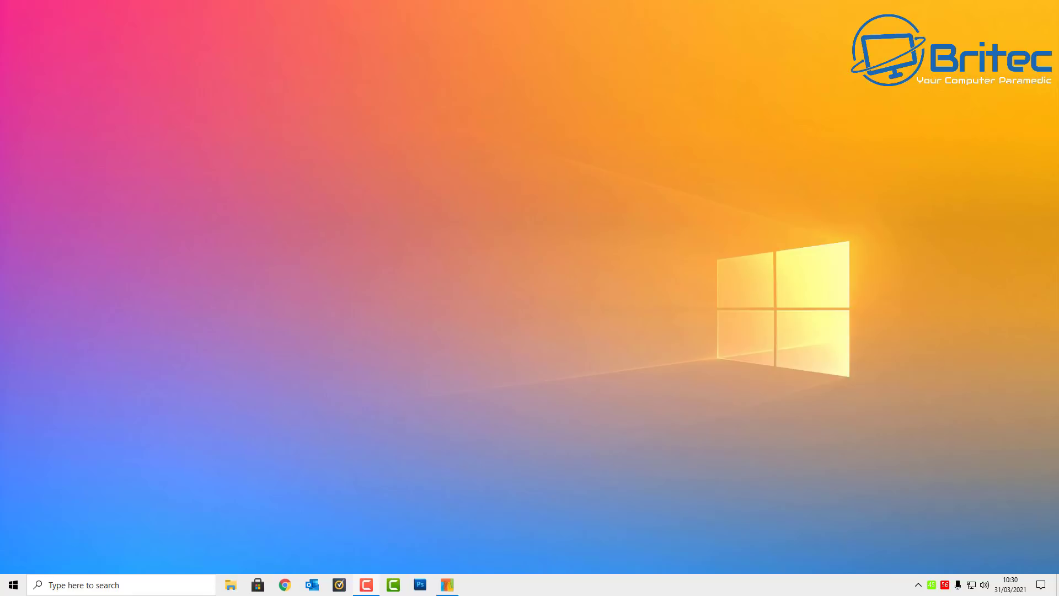